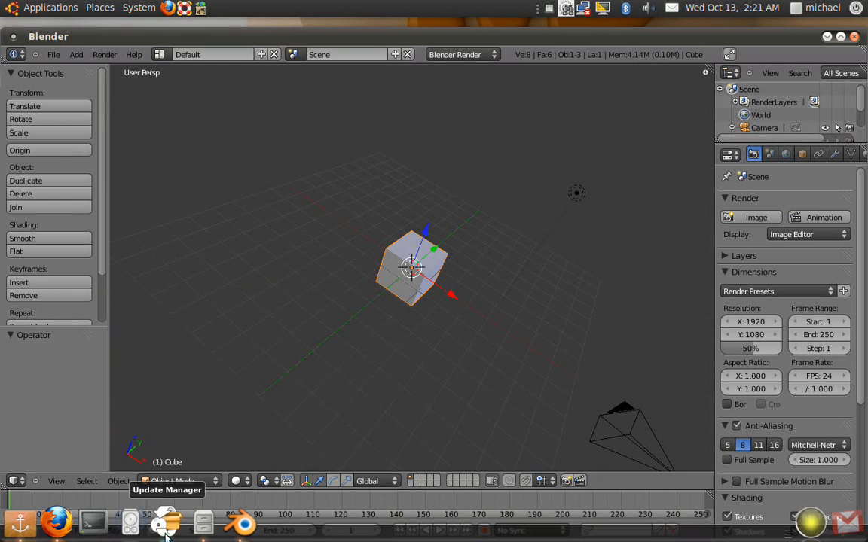
# Play the finished animation Array.avi from the Videos folder, and close the player and the file browser.
pyautogui.click(211, 528)
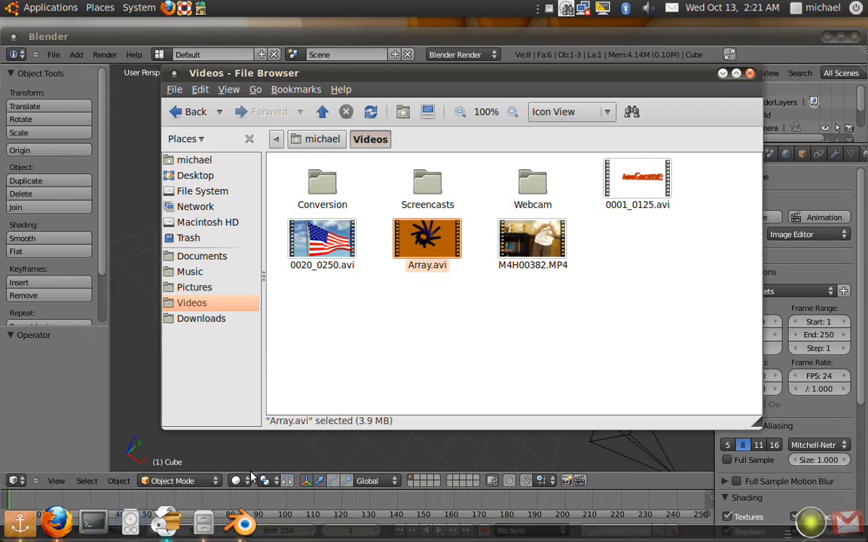
pyautogui.doubleClick(423, 236)
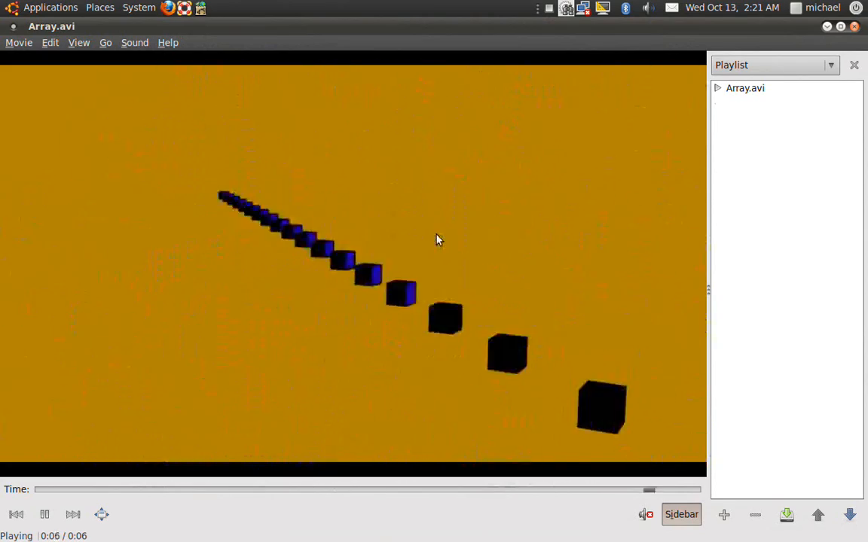
pyautogui.click(855, 28)
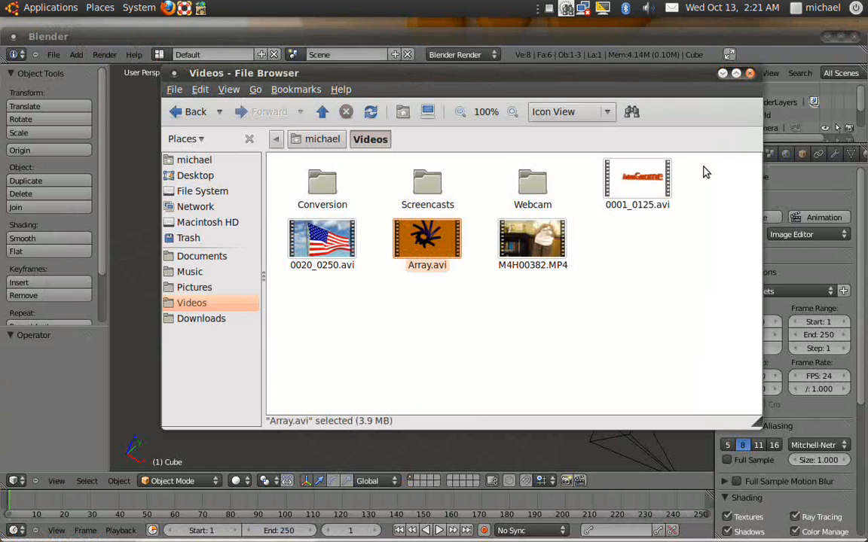
pyautogui.click(750, 74)
# Show the 3D view's transform properties and switch the default cube to Edit Mode.
pyautogui.moveTo(513, 228); pyautogui.dragTo(465, 337, button='middle')
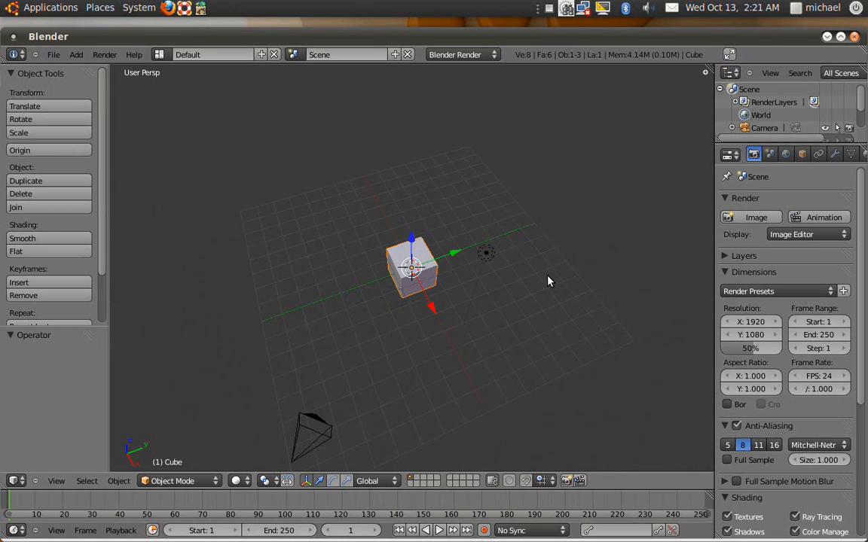
pyautogui.scroll(3, 548, 282)
pyautogui.click(702, 71)
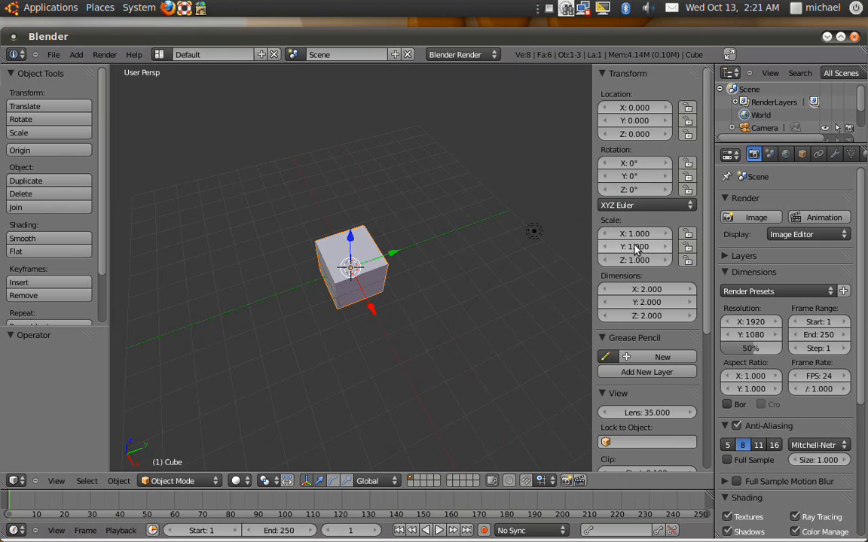
pyautogui.press('Tab')
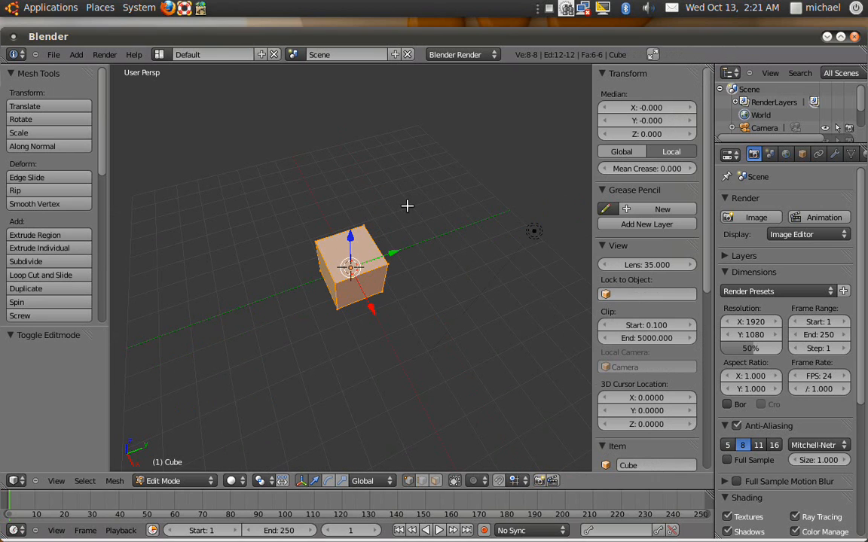
# Try scaling the whole cube mesh by 0.25, and undo the scaling.
pyautogui.press('s')
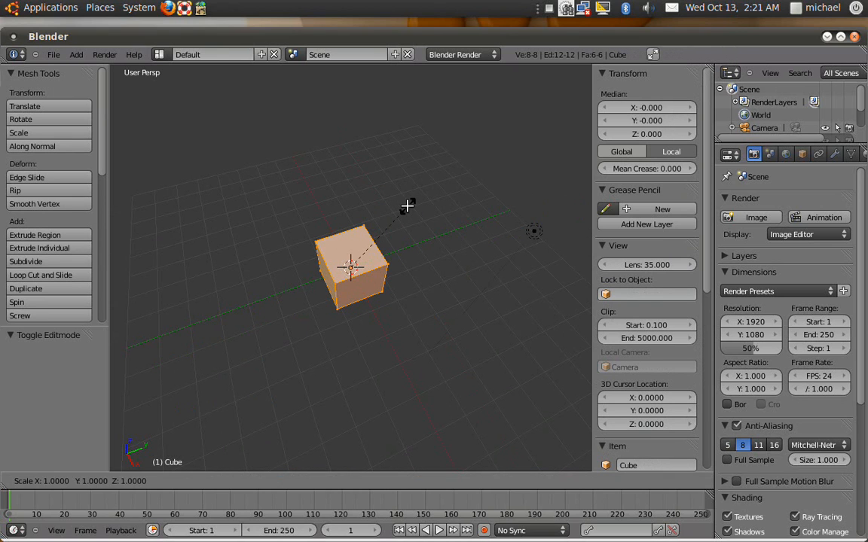
pyautogui.write('0.')
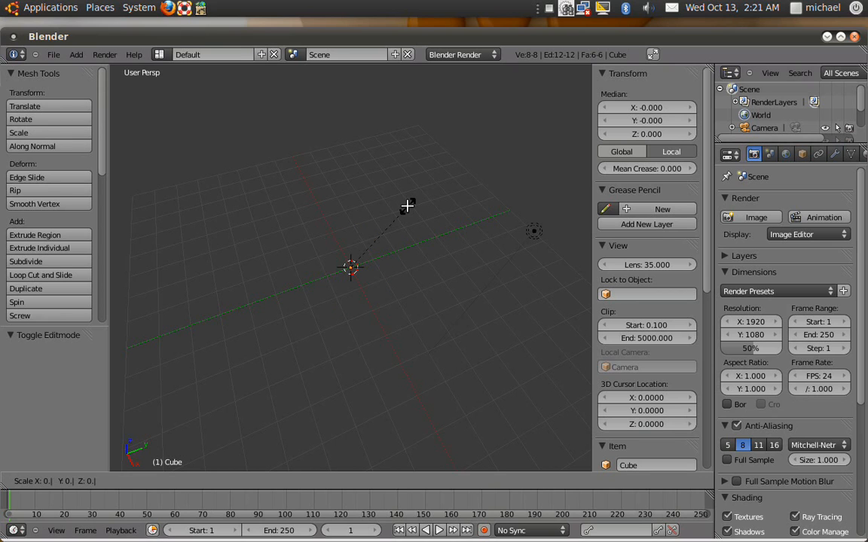
pyautogui.write('25')
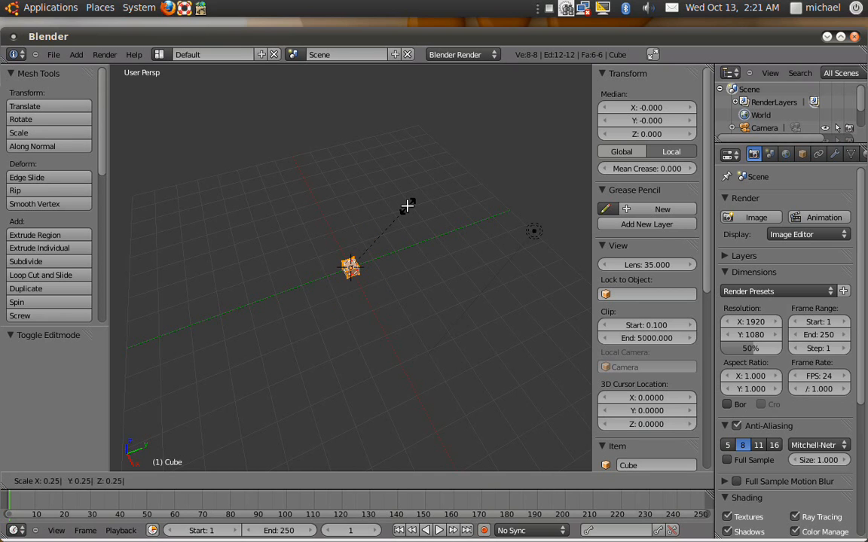
pyautogui.press('Return')
pyautogui.scroll(-5, 409, 228)
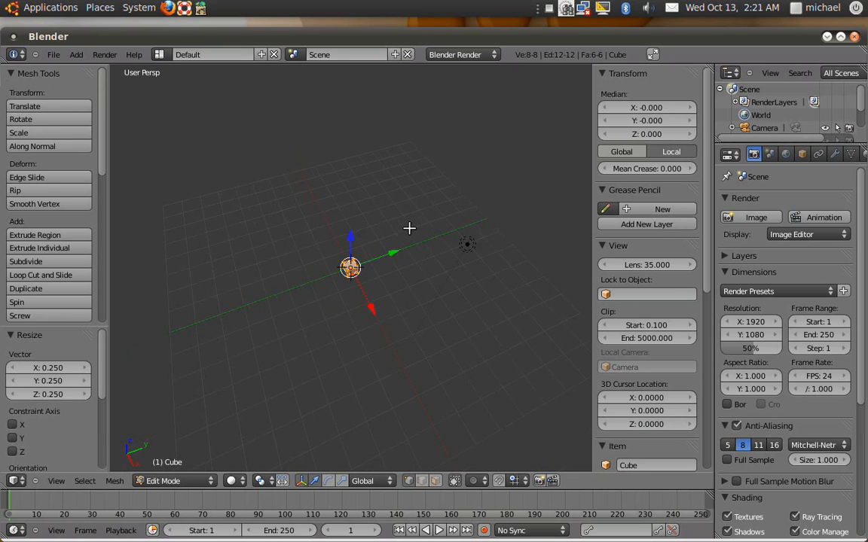
pyautogui.moveTo(420, 250); pyautogui.dragTo(412, 294, button='middle')
pyautogui.scroll(8, 412, 294)
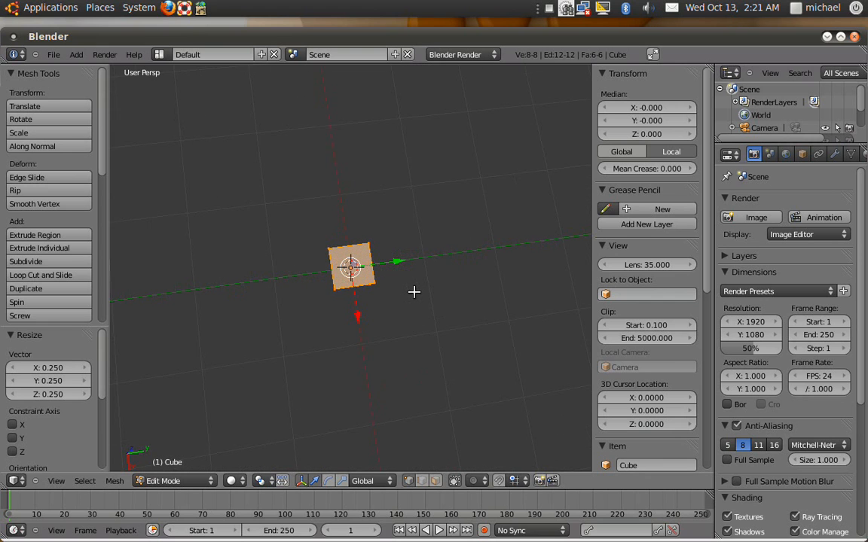
pyautogui.hotkey('ctrl', 'z')
# Switch to an orthographic view, scale the cube mesh uniformly by 0.5 and return to Object Mode.
pyautogui.scroll(-3, 415, 291)
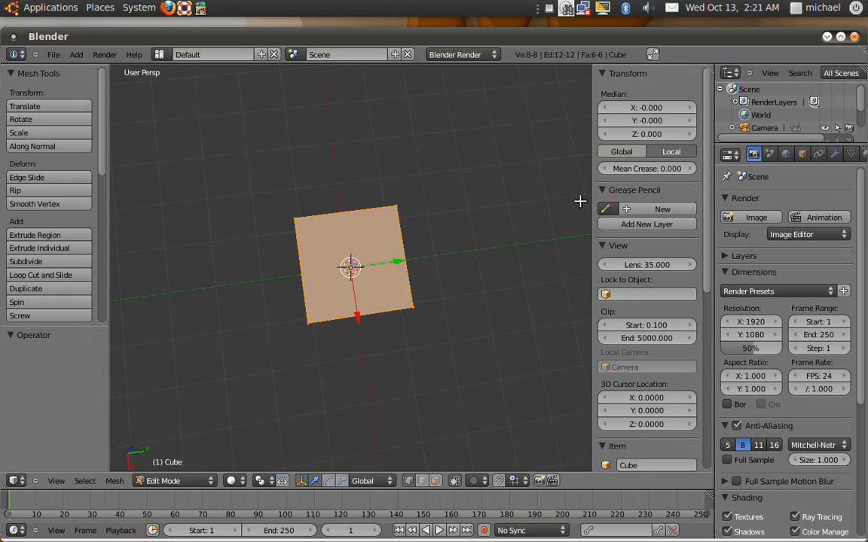
pyautogui.scroll(-2, 474, 256)
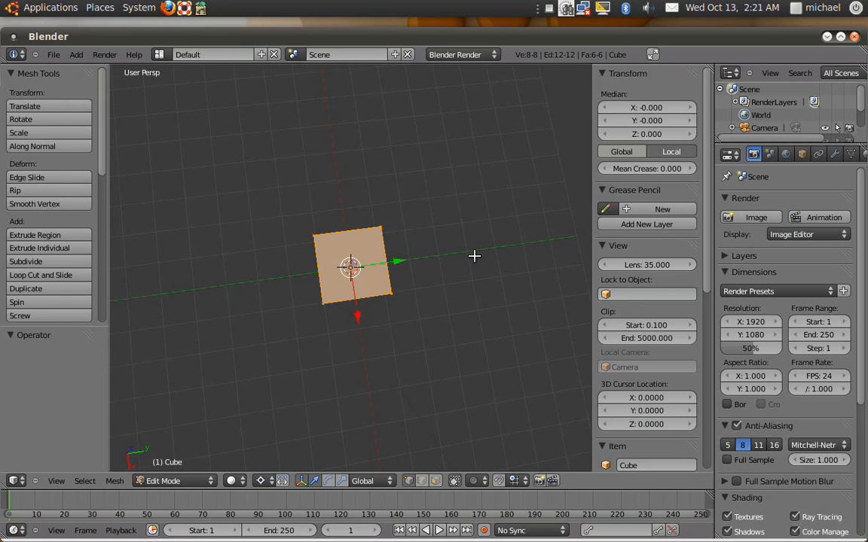
pyautogui.press('KP_5')
pyautogui.scroll(-3, 474, 256)
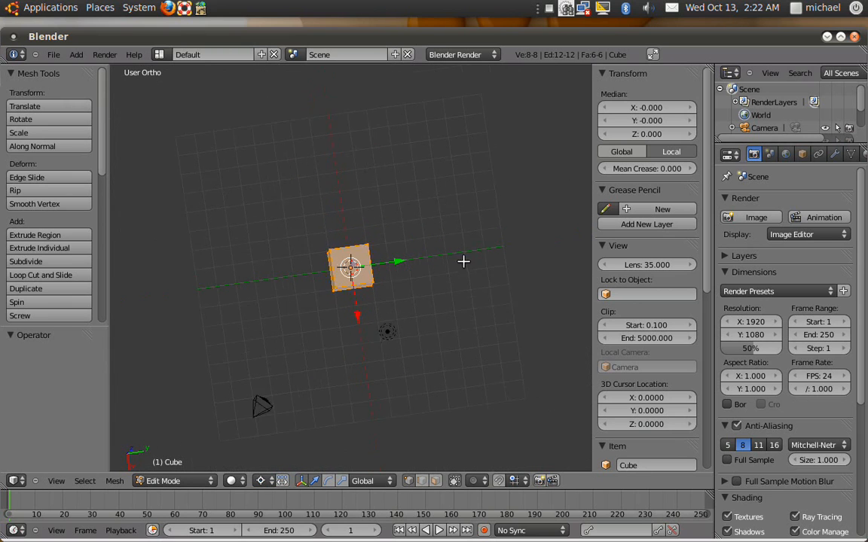
pyautogui.write('s0.5')
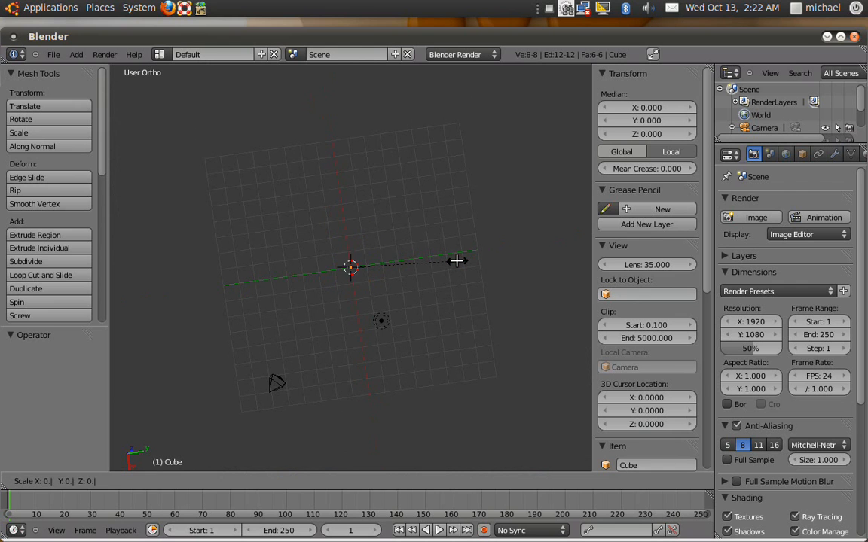
pyautogui.press('Return')
pyautogui.press('Tab')
# Widen the properties editor and add an Array modifier to the cube.
pyautogui.moveTo(457, 261); pyautogui.dragTo(646, 228, button='middle')
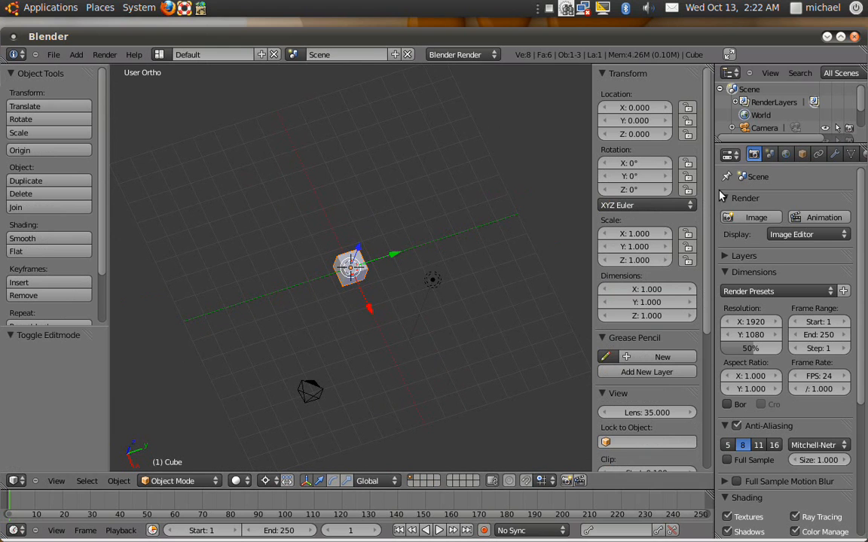
pyautogui.moveTo(714, 193); pyautogui.dragTo(581, 183)
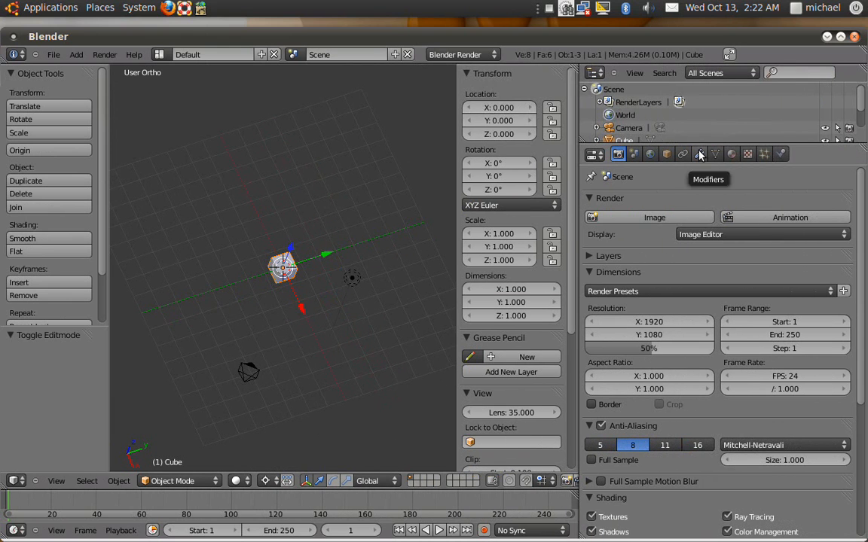
pyautogui.click(700, 155)
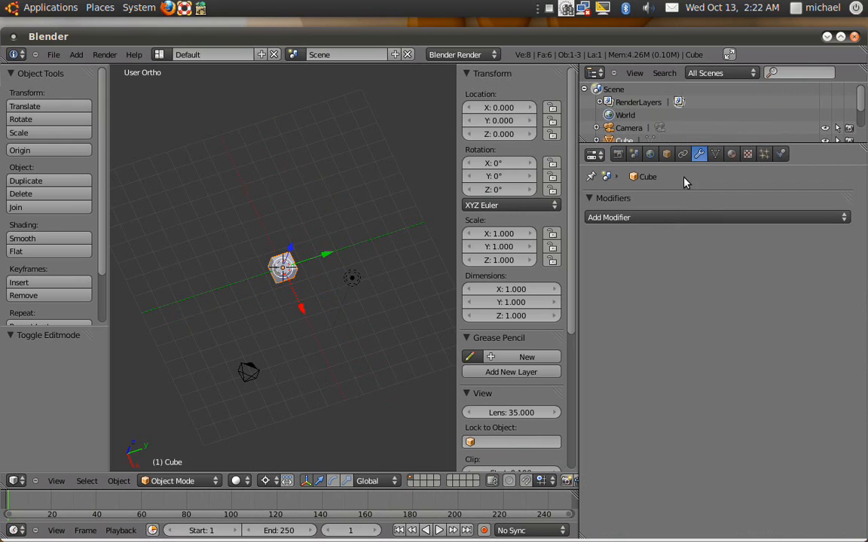
pyautogui.click(658, 218)
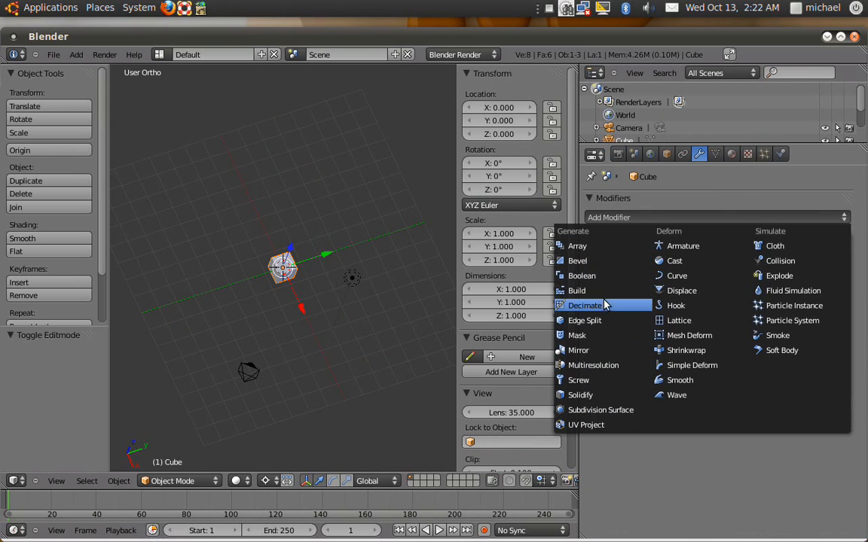
pyautogui.click(588, 247)
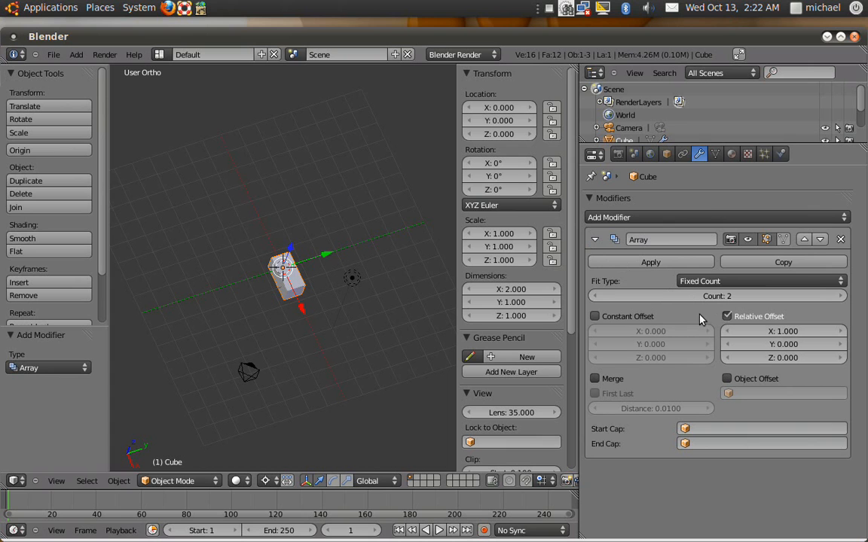
# Set the cube's Array modifier to a fixed count of 1.
pyautogui.moveTo(280, 268); pyautogui.dragTo(373, 224, button='middle')
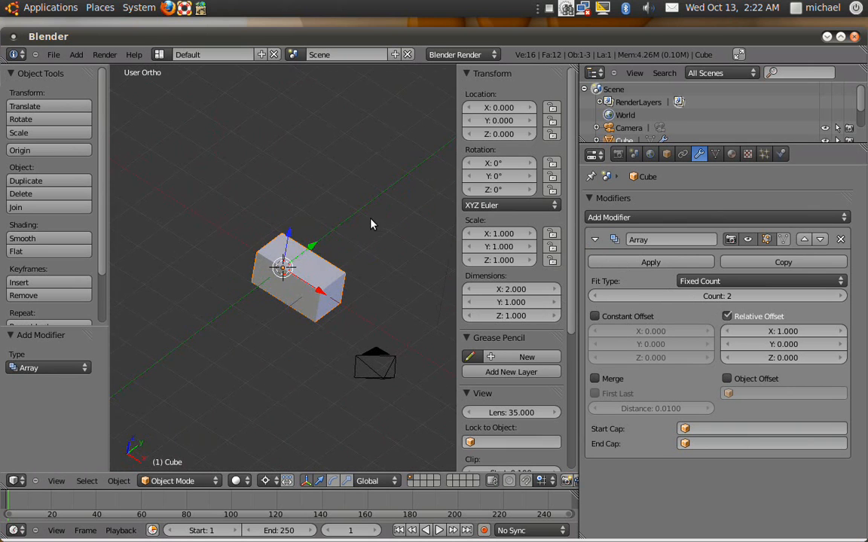
pyautogui.scroll(-2, 375, 309)
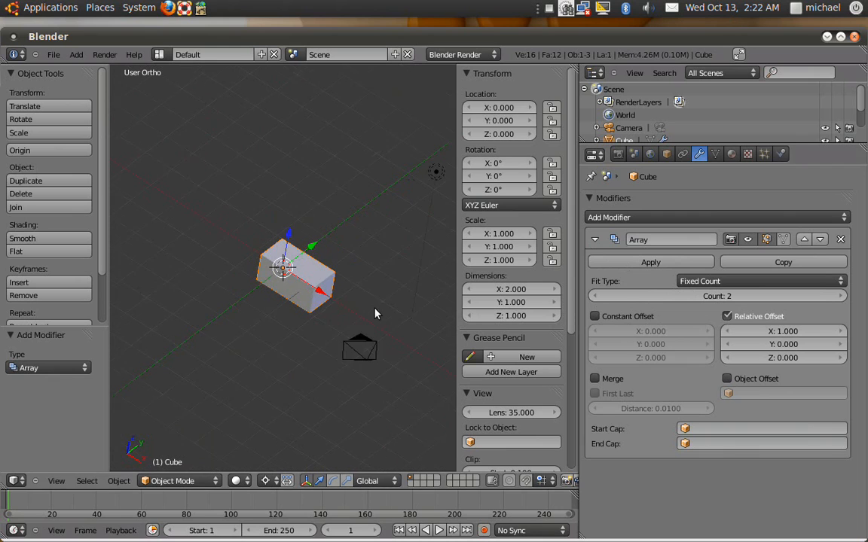
pyautogui.moveTo(701, 296); pyautogui.dragTo(765, 294)
# Add an empty at the cube's centre and name it E1.
pyautogui.scroll(3, 403, 267)
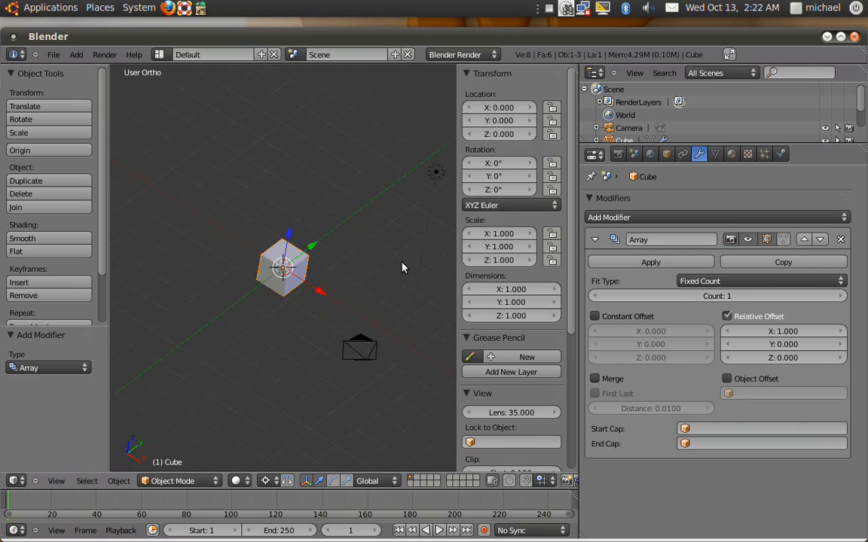
pyautogui.moveTo(401, 267); pyautogui.dragTo(393, 293, button='middle')
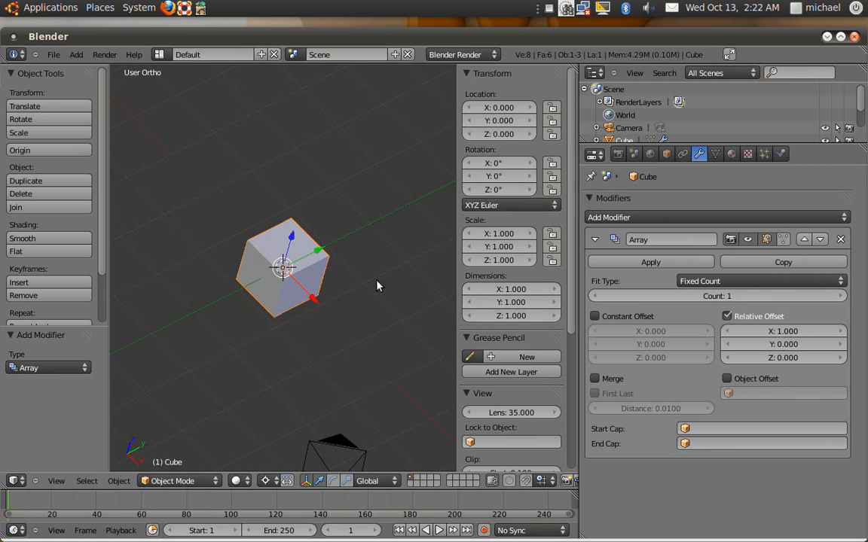
pyautogui.moveTo(339, 285); pyautogui.dragTo(295, 316, button='middle')
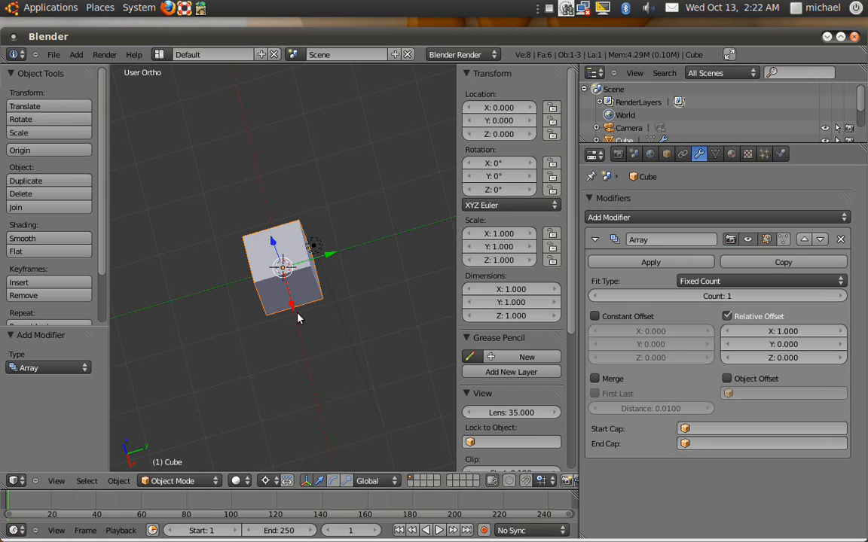
pyautogui.hotkey('shift', 'a')
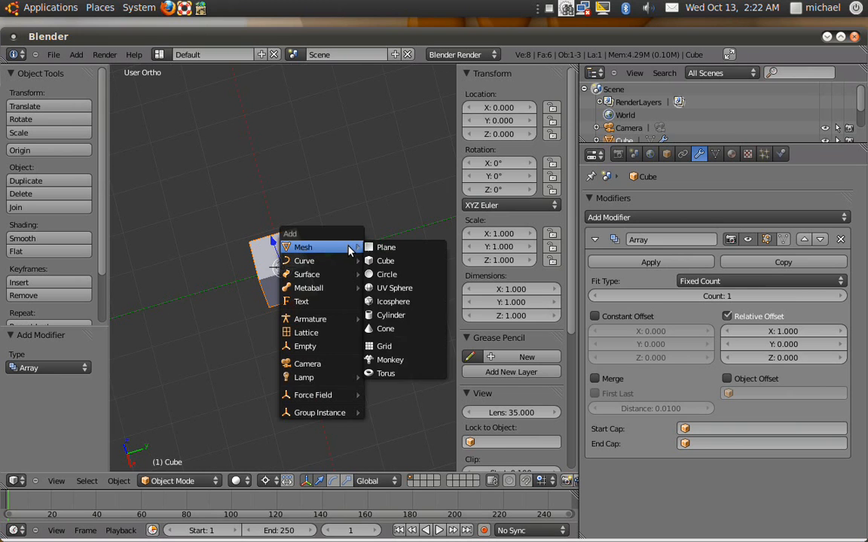
pyautogui.moveTo(326, 324)
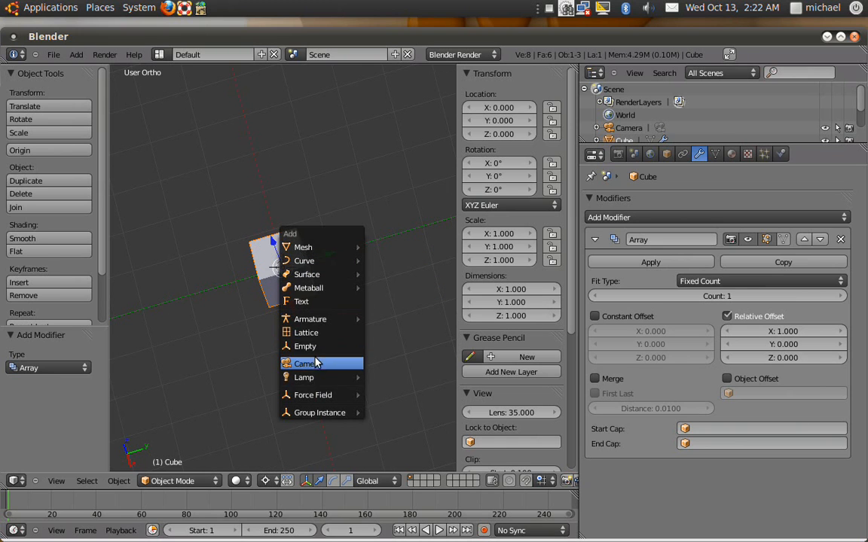
pyautogui.click(317, 347)
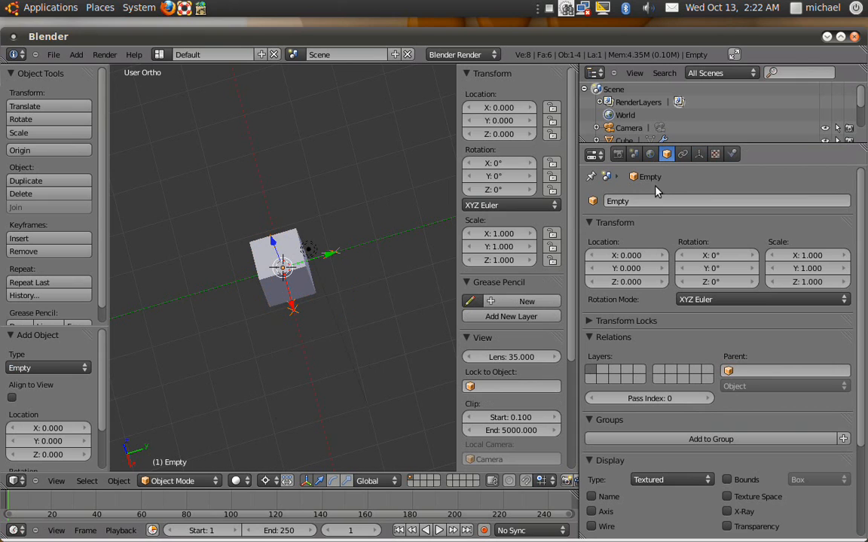
pyautogui.click(634, 202)
pyautogui.write('E1')
pyautogui.press('Return')
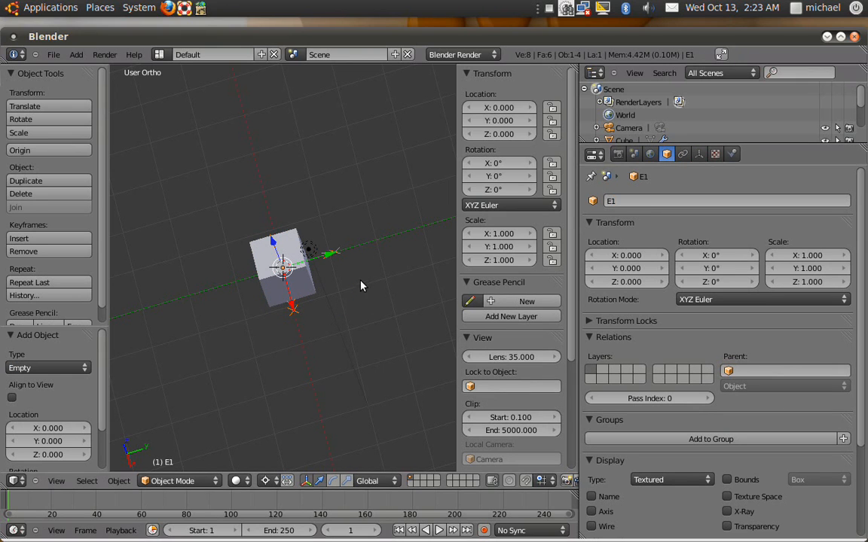
# Add a second empty at the same location and name it E2.
pyautogui.hotkey('shift', 'a')
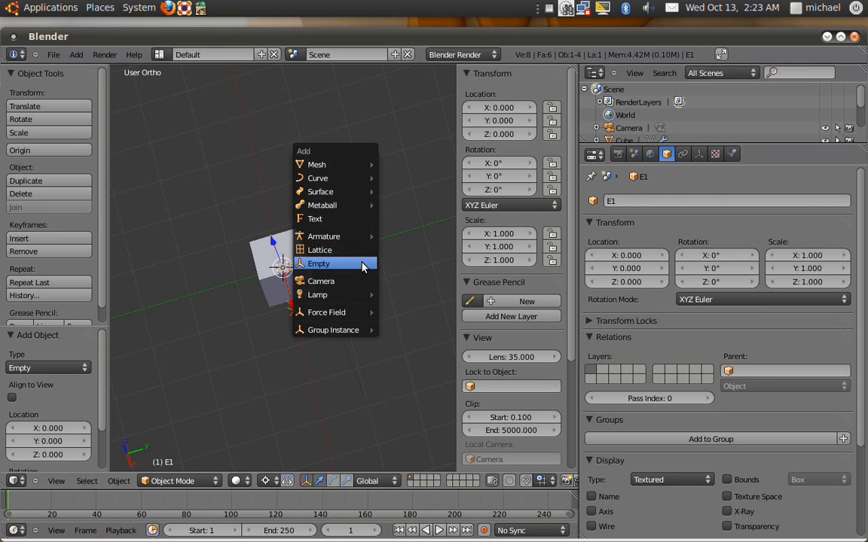
pyautogui.click(361, 267)
pyautogui.click(625, 202)
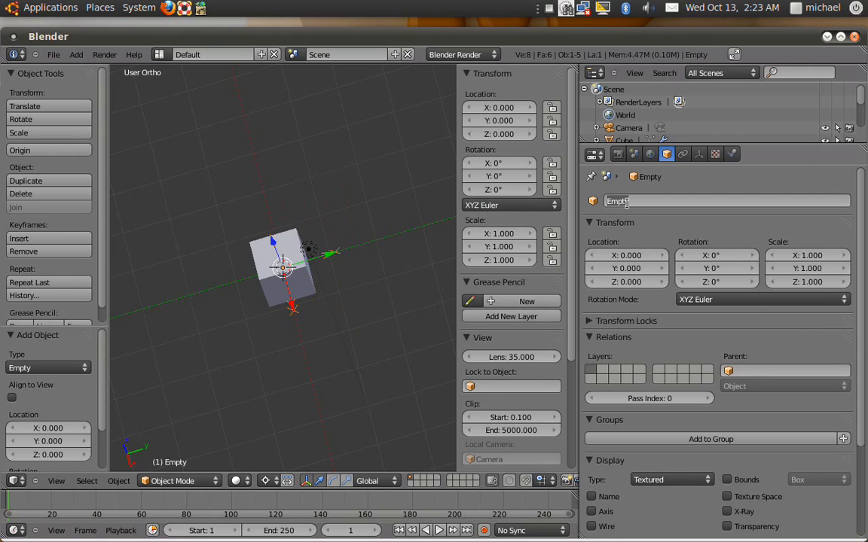
pyautogui.write('E2')
pyautogui.press('Return')
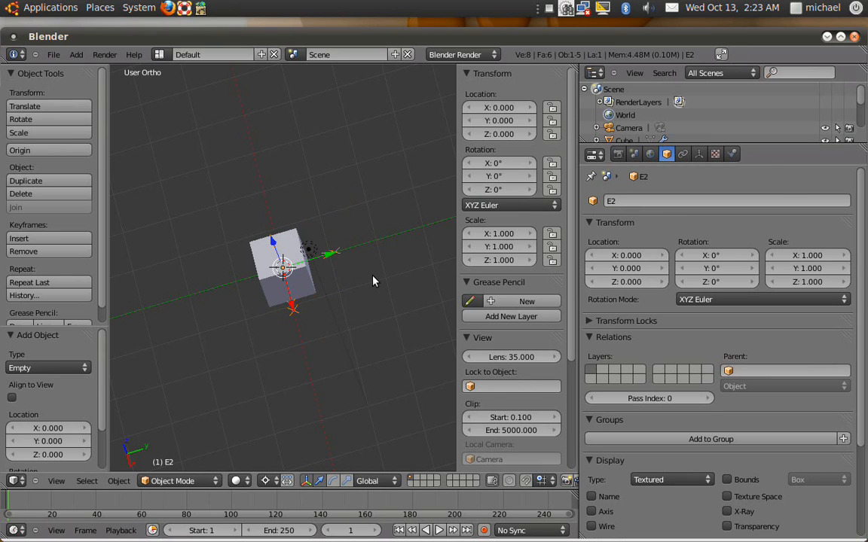
# Add a third empty at the cube's centre and name it E3.
pyautogui.hotkey('shift', 'a')
pyautogui.moveTo(356, 192)
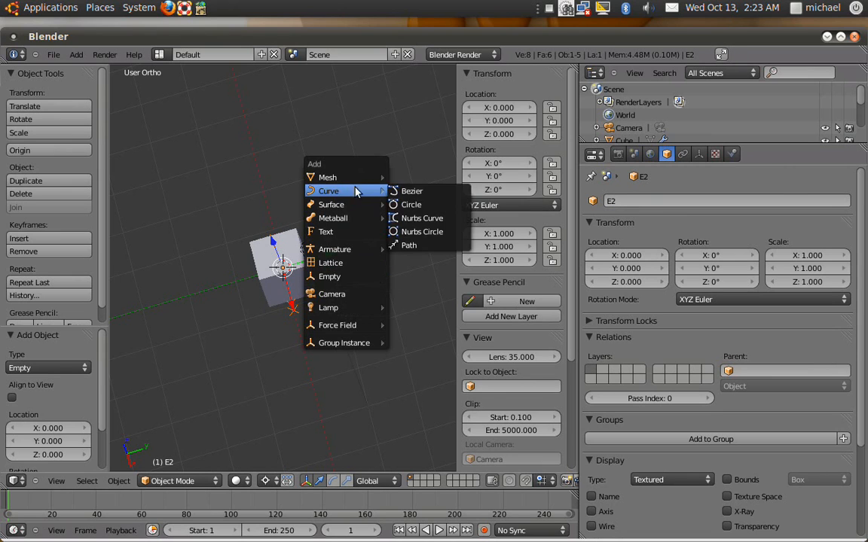
pyautogui.click(343, 277)
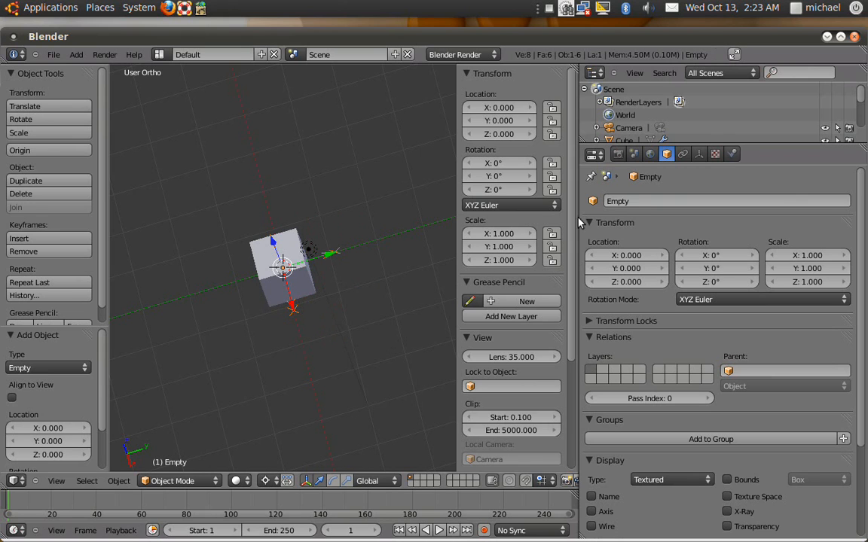
pyautogui.click(647, 202)
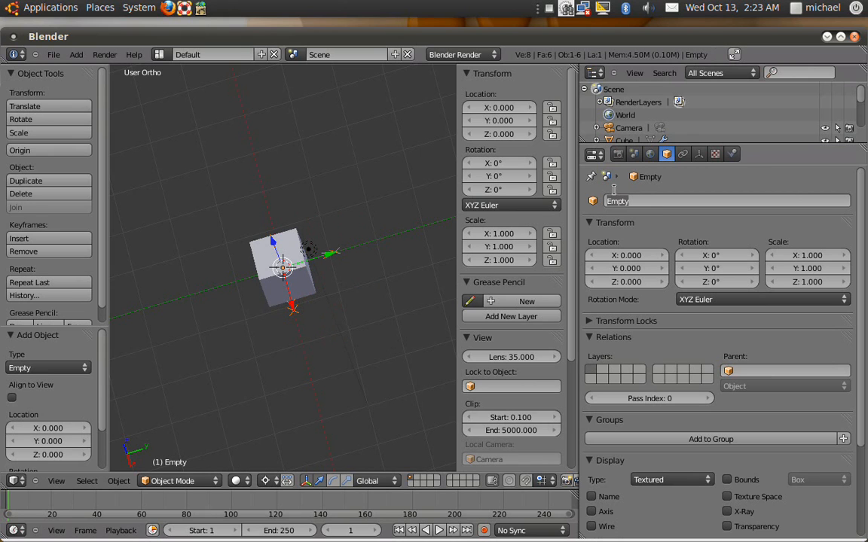
pyautogui.write('E3')
pyautogui.press('Return')
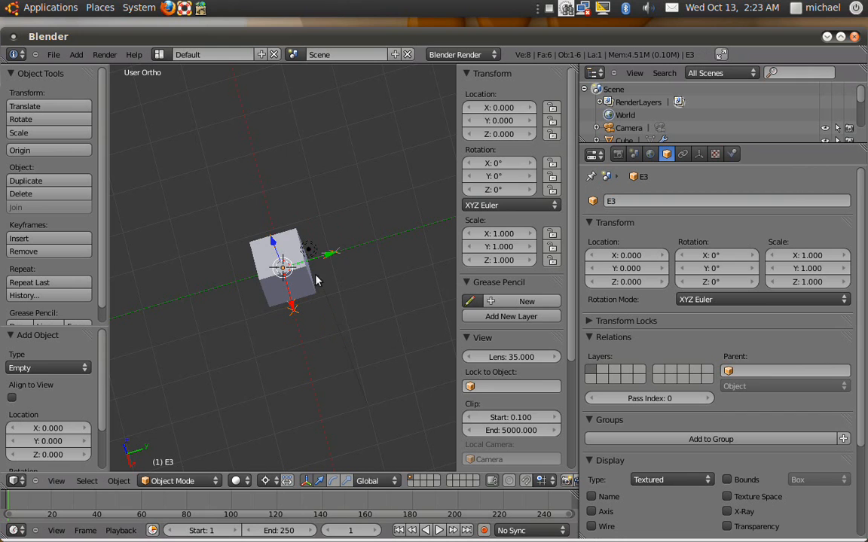
# Select the cube and raise its Array modifier's fixed count to 12.
pyautogui.scroll(6, 316, 276)
pyautogui.scroll(-4, 322, 228)
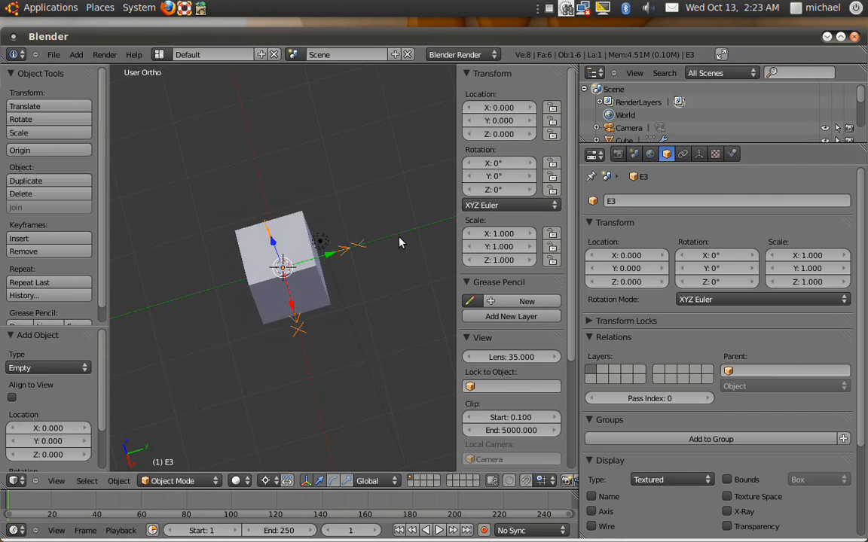
pyautogui.rightClick(300, 237)
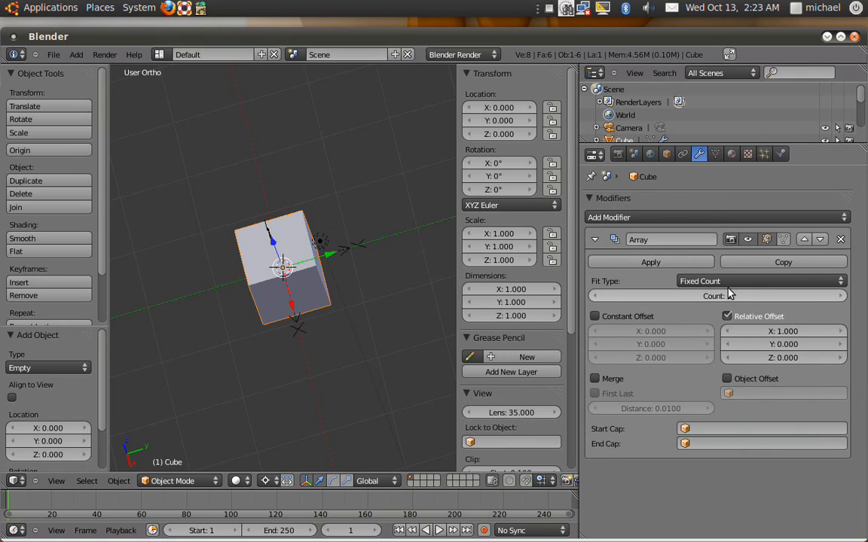
pyautogui.moveTo(725, 296); pyautogui.dragTo(776, 296)
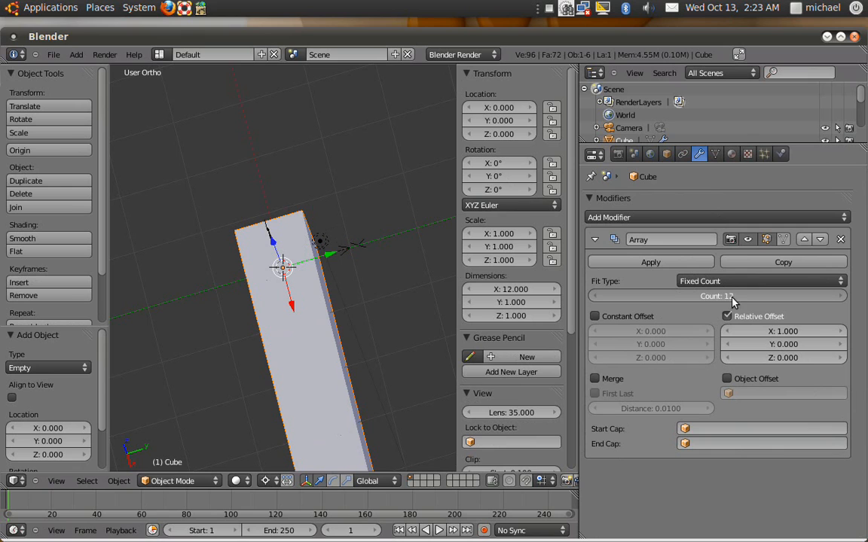
# Replace the Array modifier's relative offset with an object offset that uses the empty E1.
pyautogui.click(728, 379)
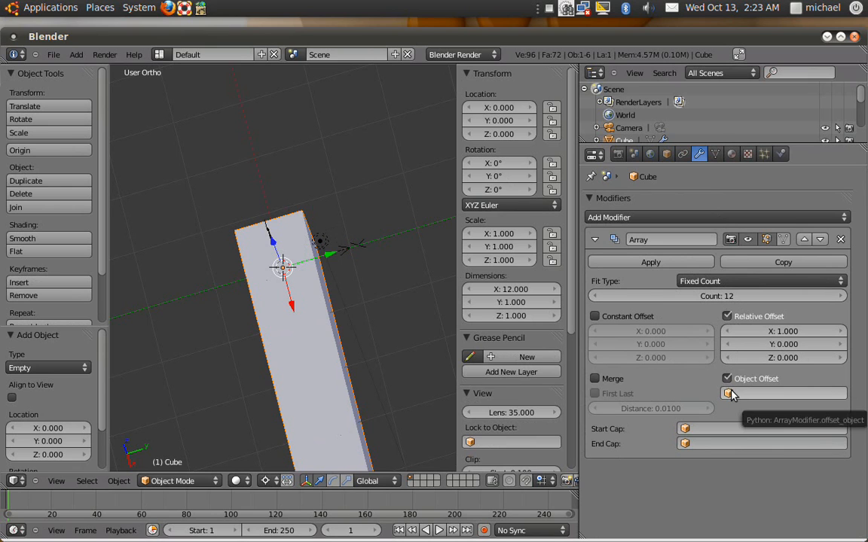
pyautogui.click(728, 317)
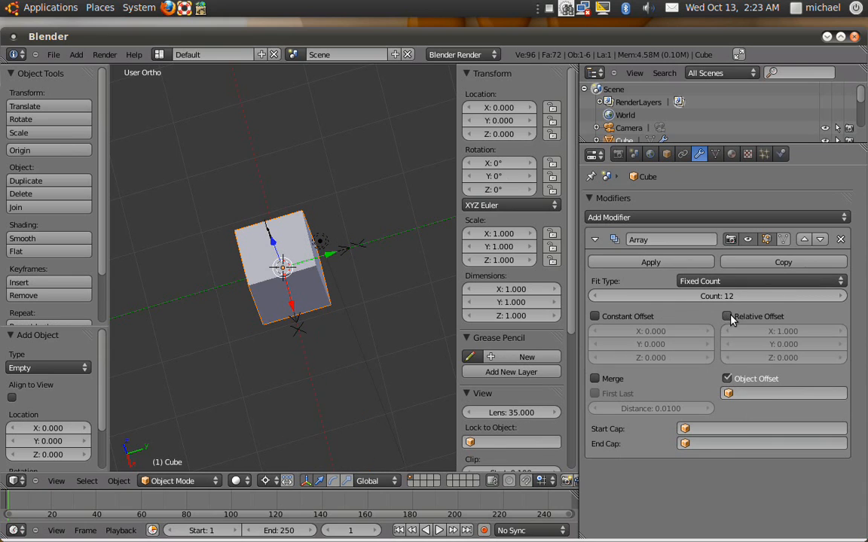
pyautogui.click(731, 394)
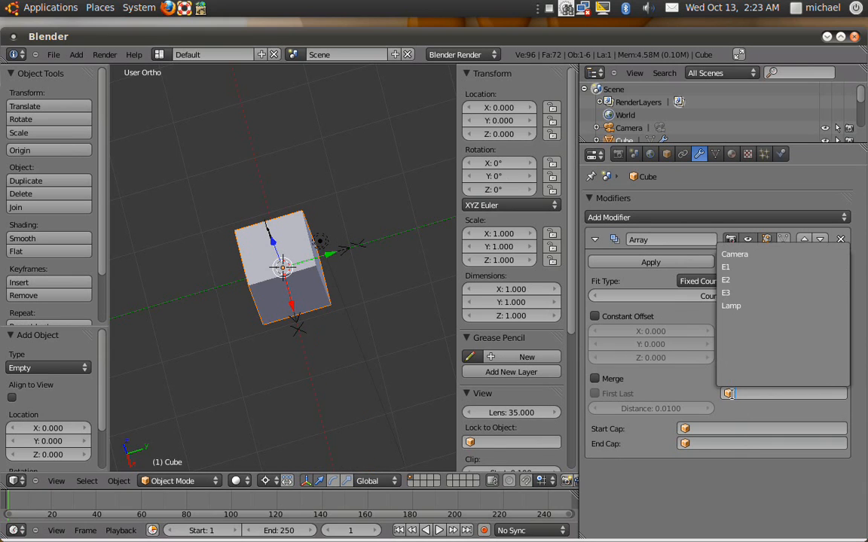
pyautogui.click(731, 267)
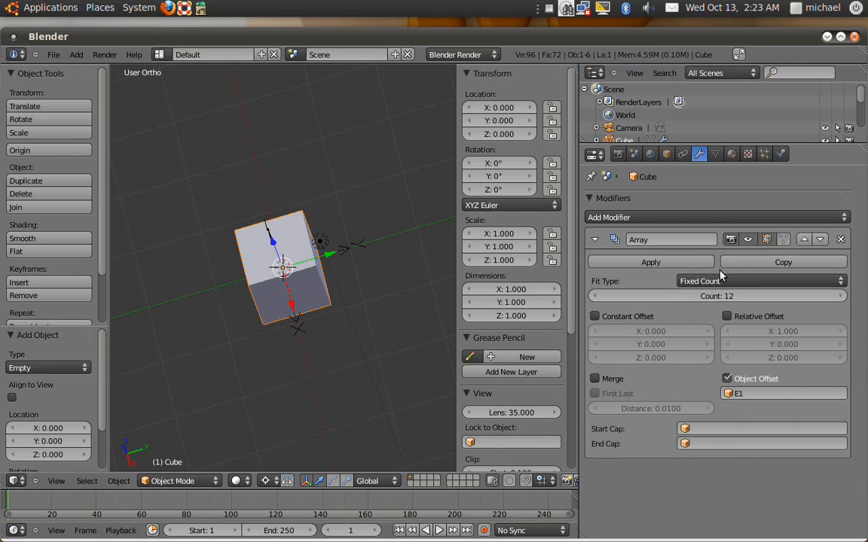
# Select the empty E1 and move it 2 units along the X axis in top view to spread out the cubes.
pyautogui.moveTo(318, 234); pyautogui.dragTo(369, 240, button='middle')
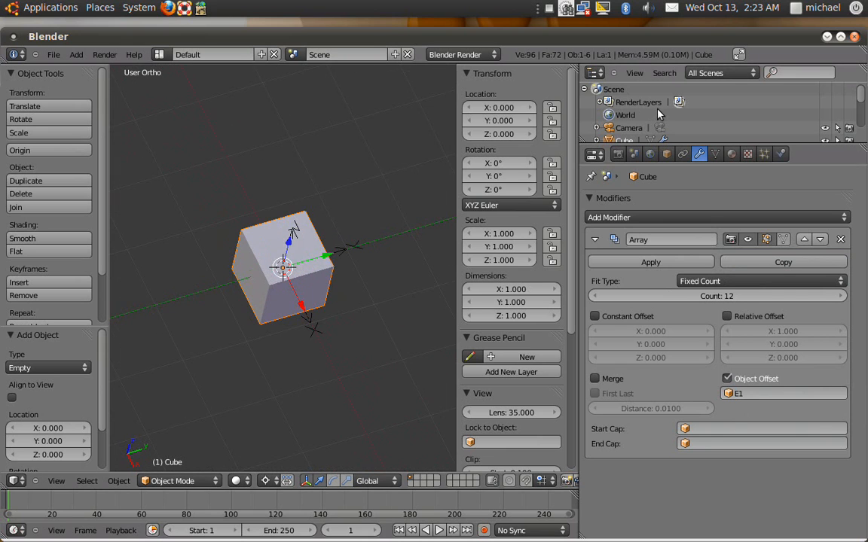
pyautogui.scroll(-3, 658, 113)
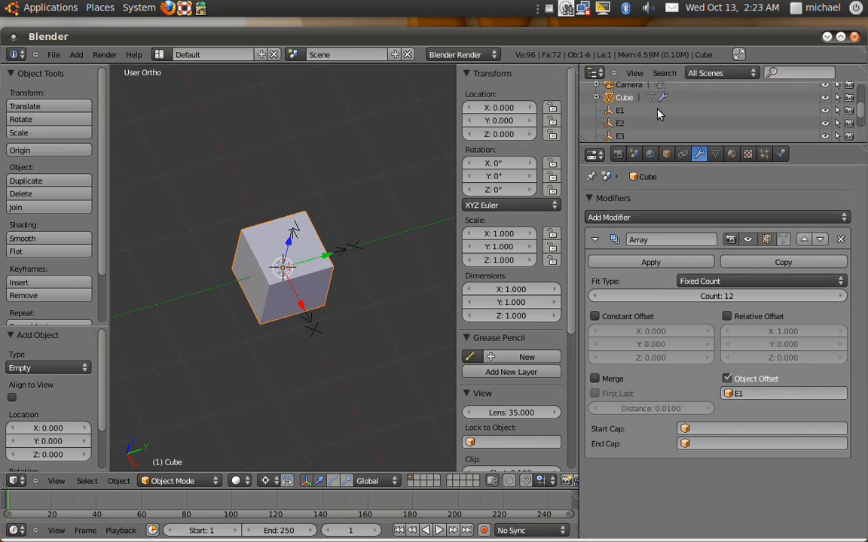
pyautogui.click(618, 111)
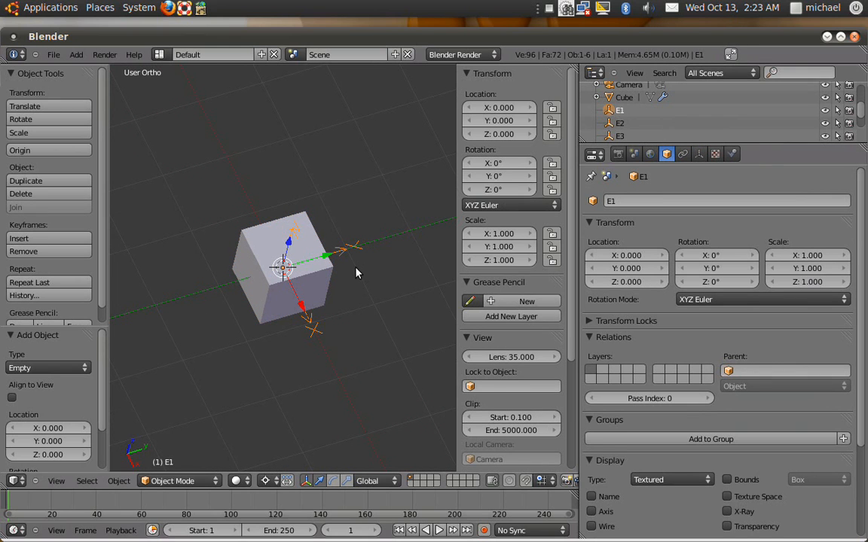
pyautogui.press('KP_7')
pyautogui.scroll(-5, 317, 273)
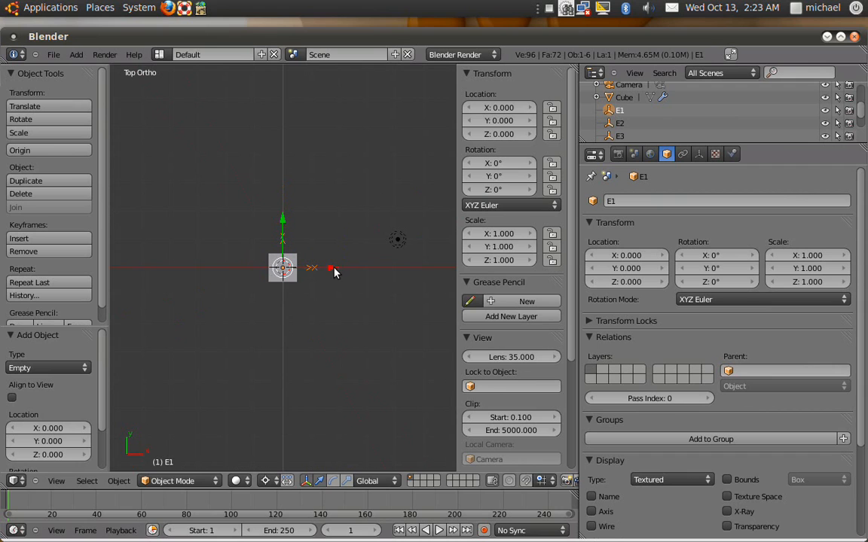
pyautogui.moveTo(334, 273); pyautogui.dragTo(387, 278)
pyautogui.scroll(6, 386, 278)
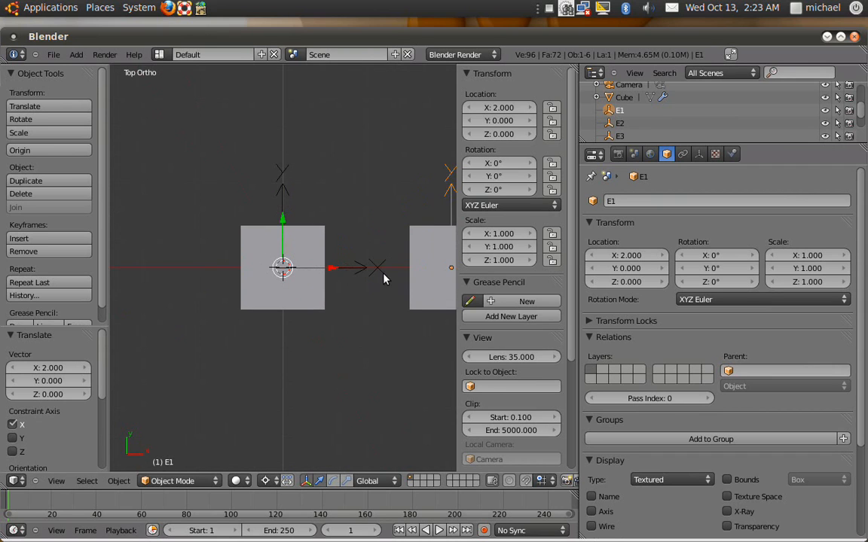
pyautogui.scroll(2, 384, 278)
pyautogui.keyDown('shift'); pyautogui.moveTo(383, 277); pyautogui.dragTo(180, 269, button='middle'); pyautogui.keyUp('shift')
pyautogui.scroll(-2, 343, 263)
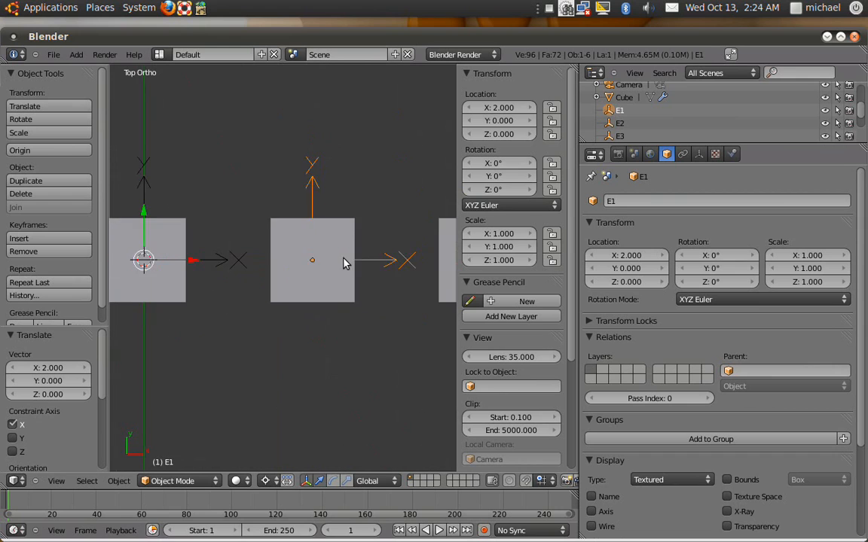
pyautogui.scroll(-2, 343, 262)
pyautogui.scroll(3, 361, 263)
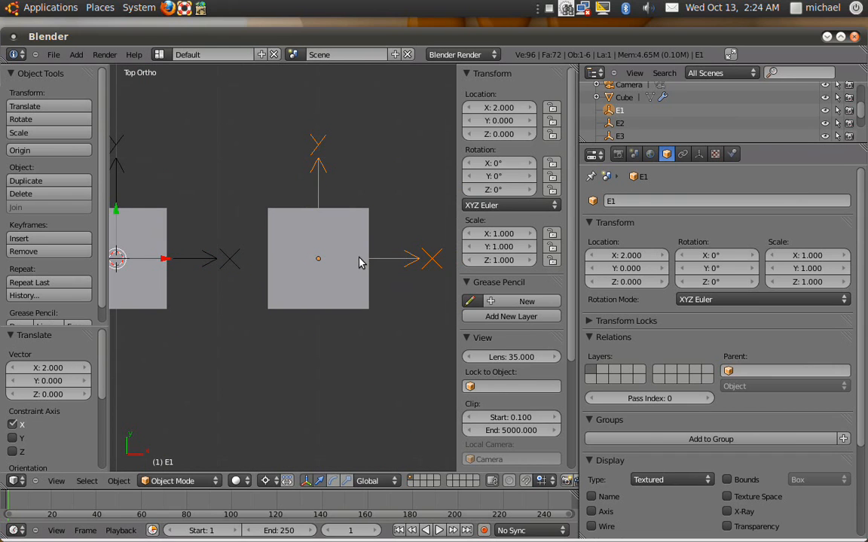
# Try moving E1 closer to the original cube, to X 1.4, and undo that move.
pyautogui.press('g')
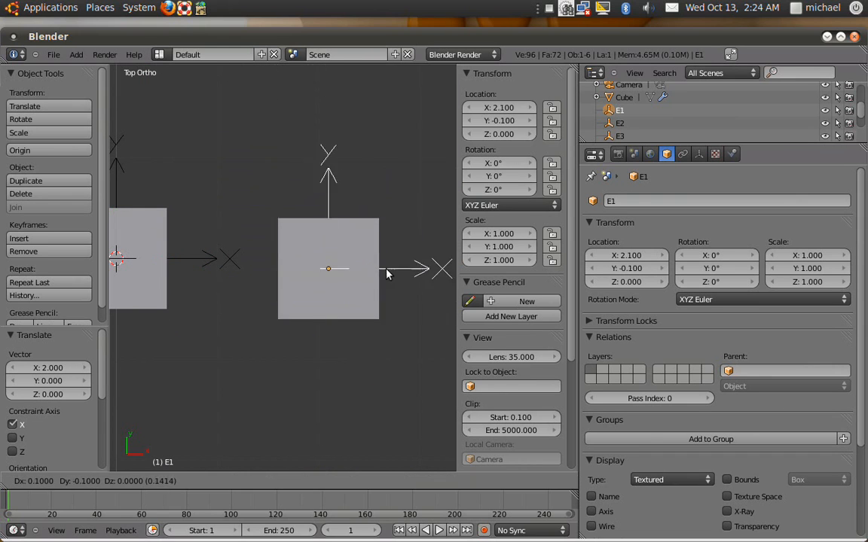
pyautogui.click(295, 262)
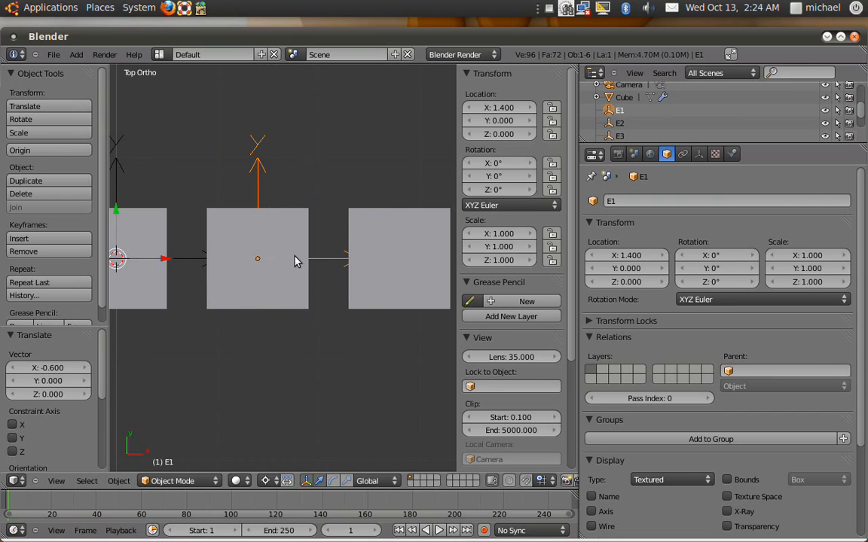
pyautogui.hotkey('ctrl', 'z')
# Clear E1's location so that it sits at the world origin again.
pyautogui.scroll(-6, 299, 260)
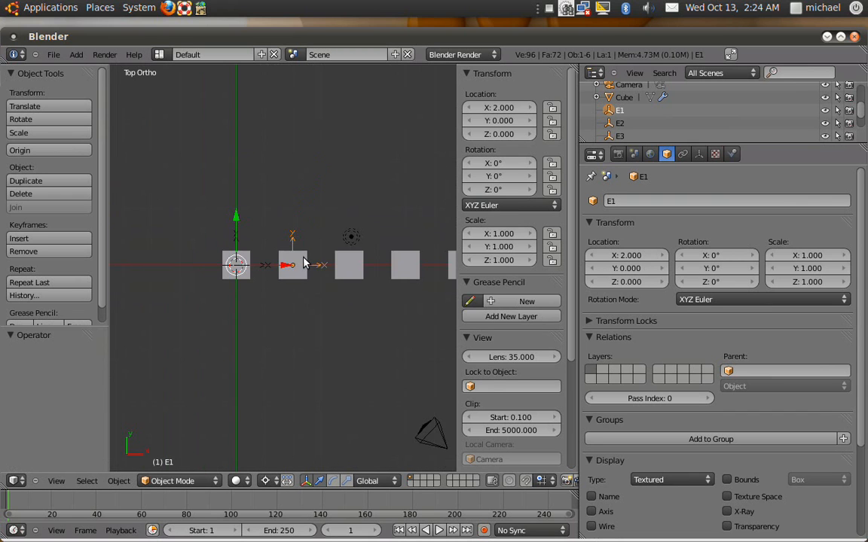
pyautogui.hotkey('alt', 'g')
pyautogui.scroll(3, 304, 265)
pyautogui.moveTo(303, 269); pyautogui.dragTo(280, 198, button='middle')
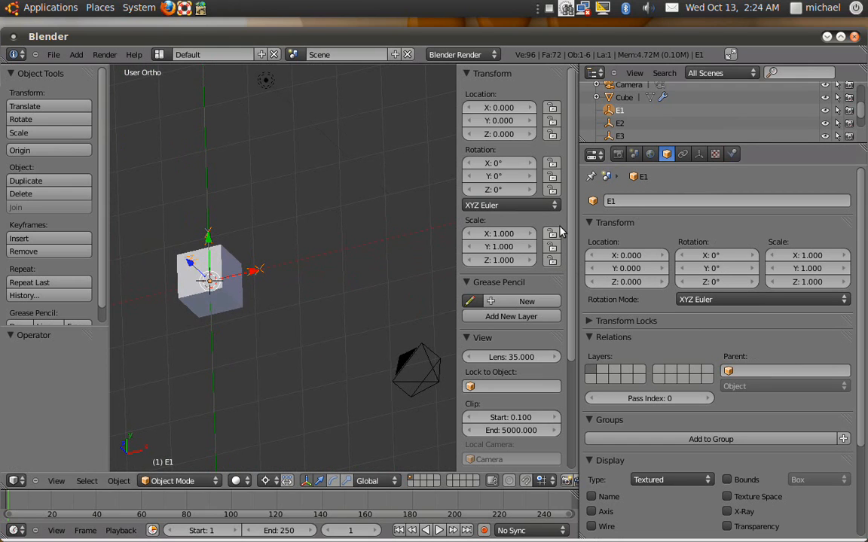
# Select the cube and set its Array modifier's count to 10.
pyautogui.rightClick(230, 253)
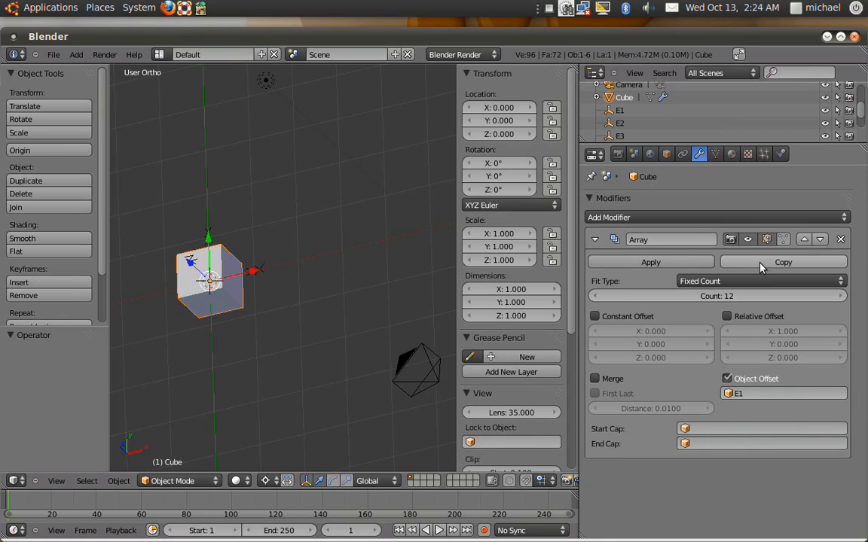
pyautogui.click(739, 296)
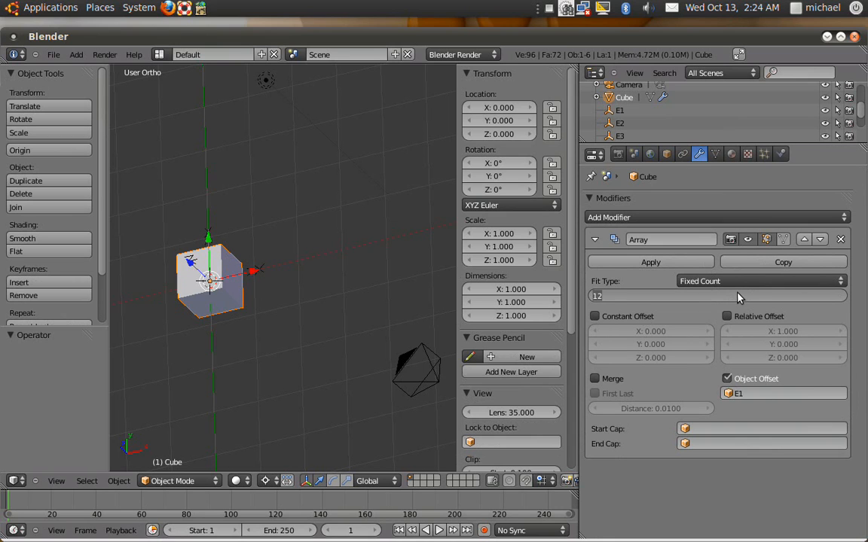
pyautogui.write('10')
pyautogui.press('Return')
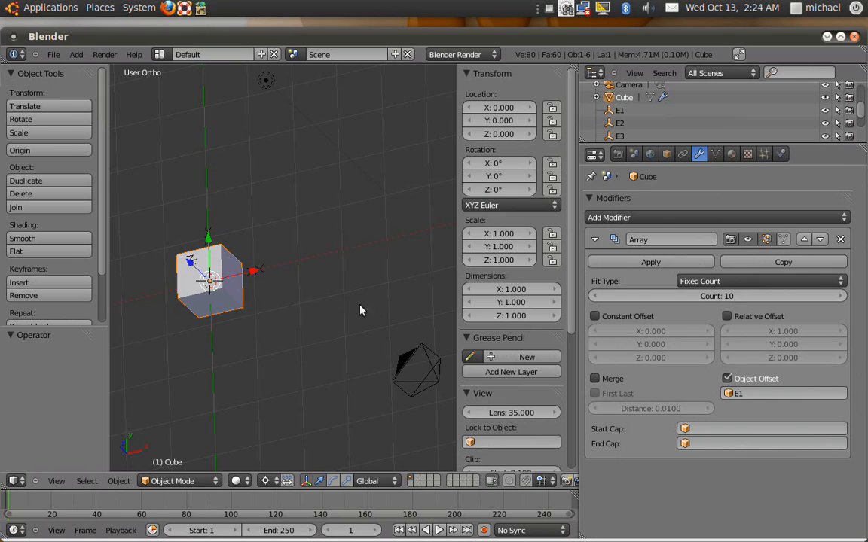
# Copy the Array modifier twice, collapse the original, and set the object offset of Array.002 to E2.
pyautogui.click(755, 263)
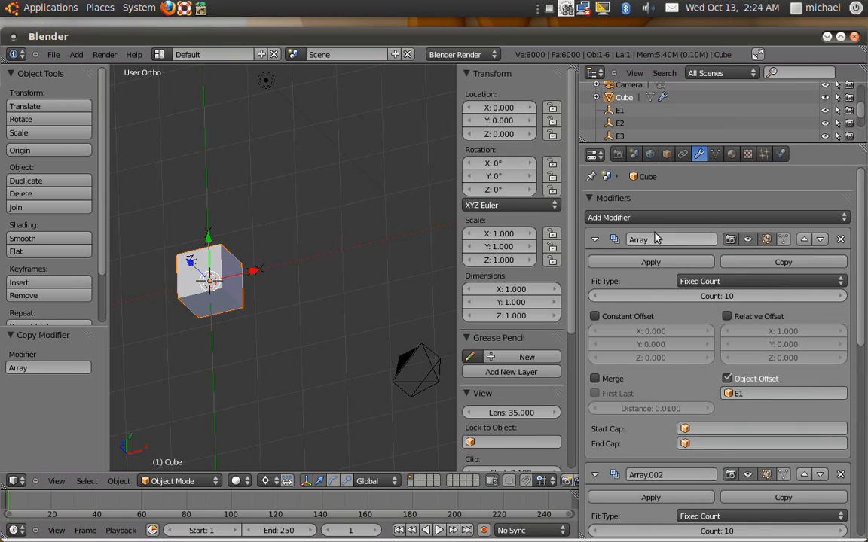
pyautogui.click(596, 239)
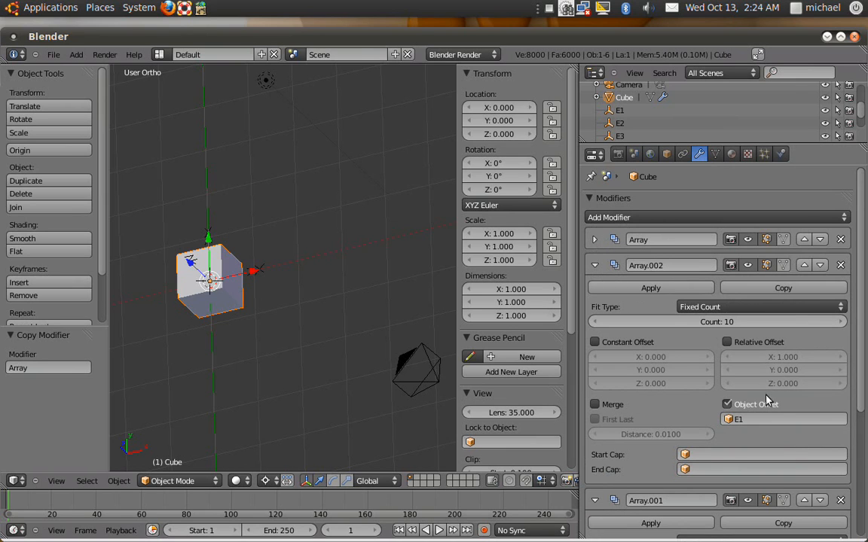
pyautogui.click(729, 420)
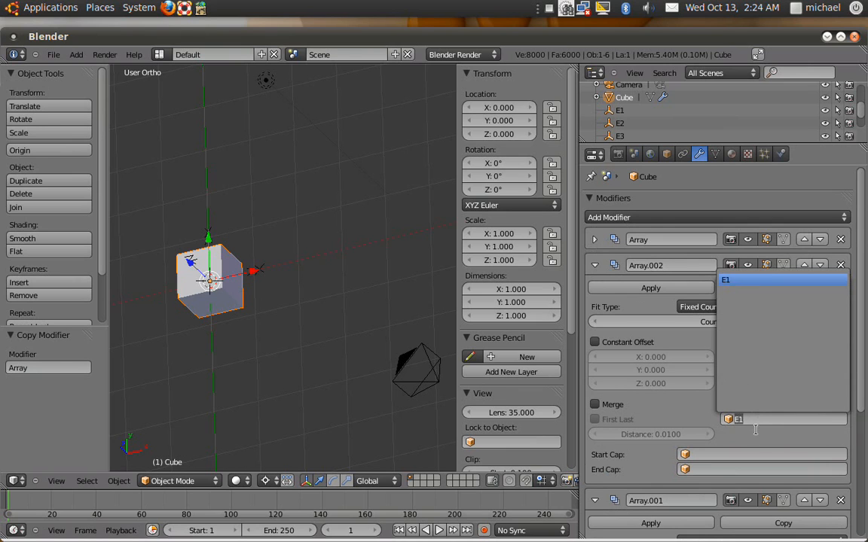
pyautogui.press('BackSpace')
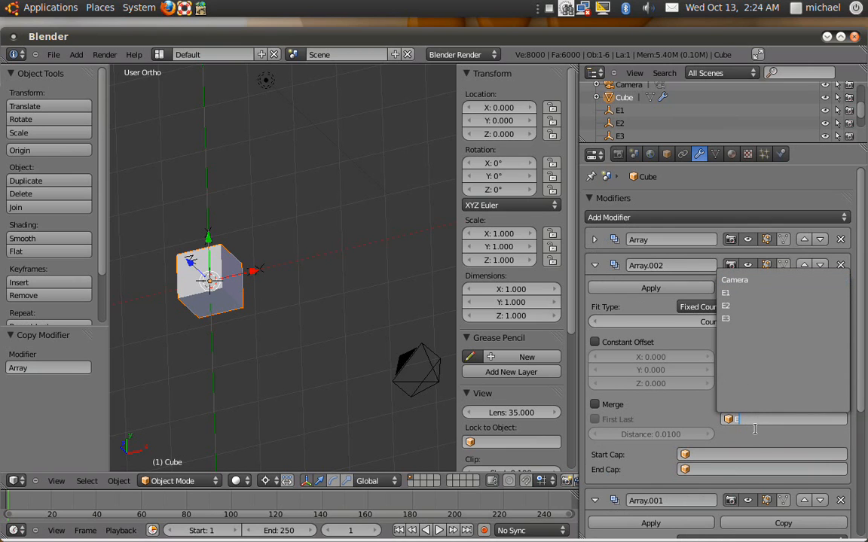
pyautogui.click(730, 306)
# Collapse Array.002 and set the object offset of Array.001 to E3.
pyautogui.scroll(-2, 646, 393)
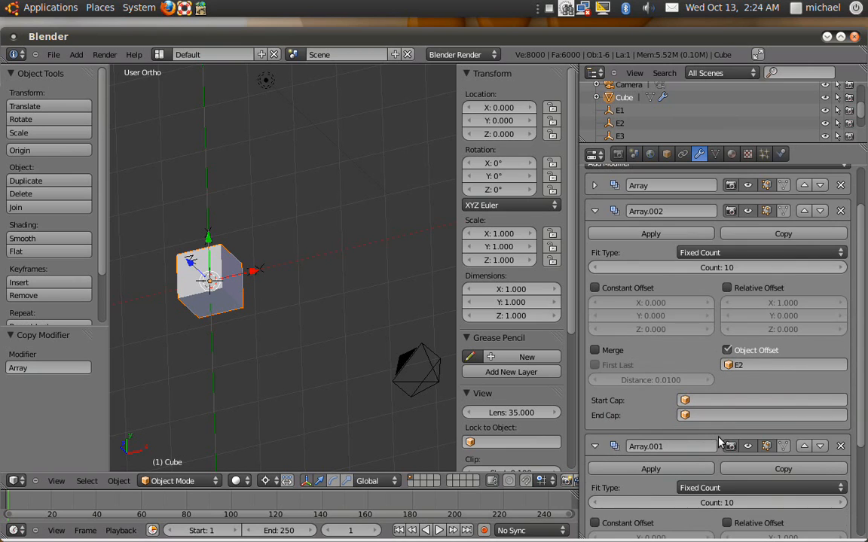
pyautogui.click(595, 211)
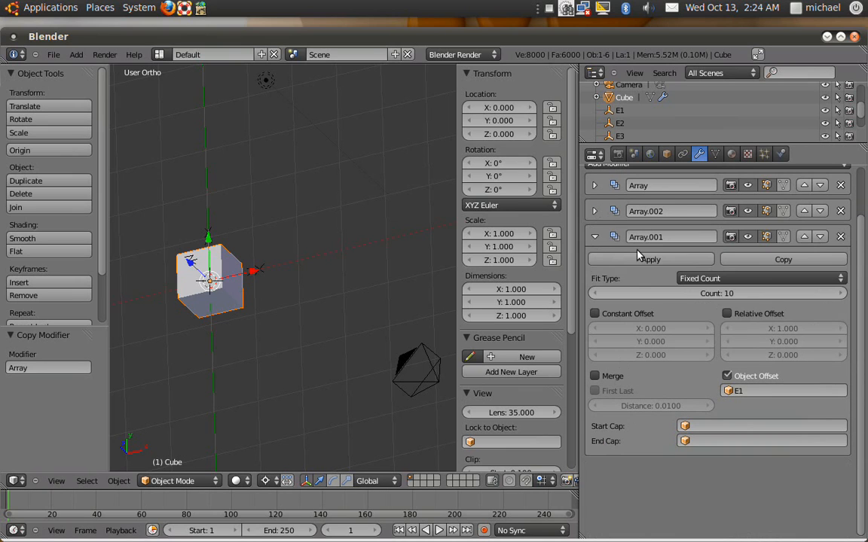
pyautogui.click(735, 391)
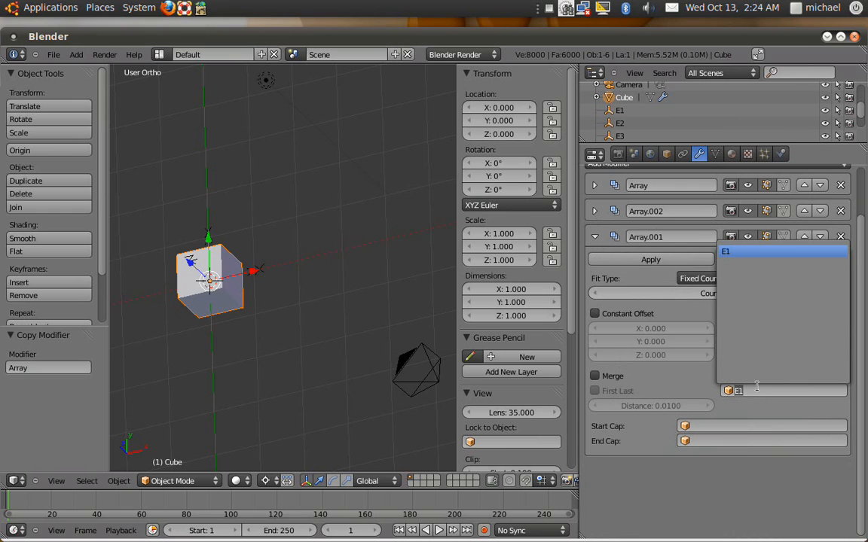
pyautogui.press('BackSpace')
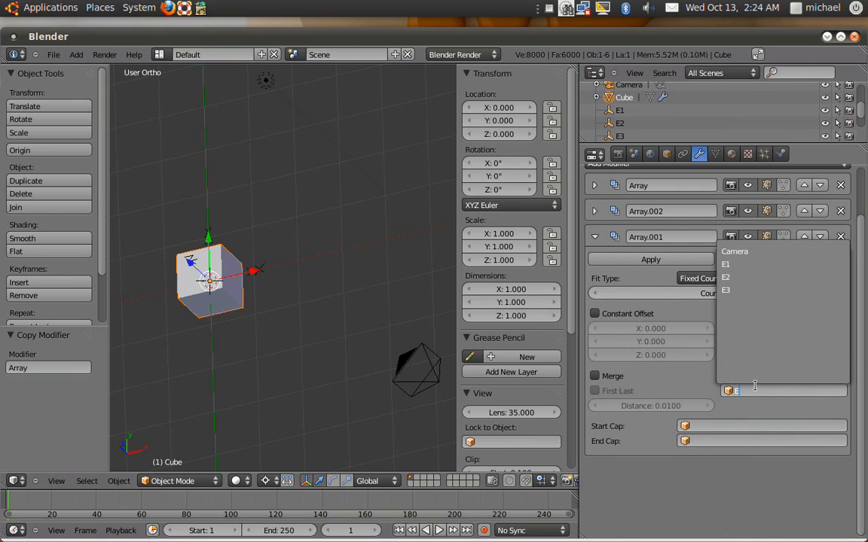
pyautogui.click(731, 292)
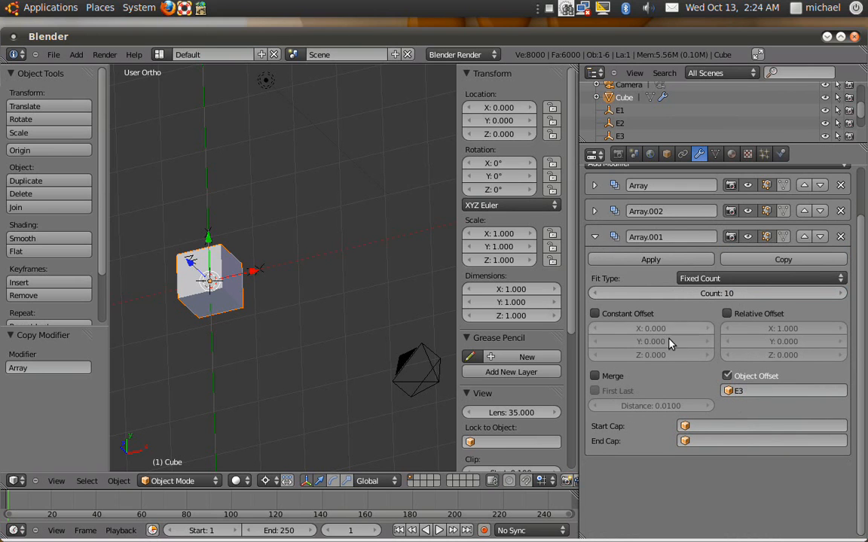
pyautogui.scroll(-4, 354, 326)
pyautogui.moveTo(330, 323); pyautogui.dragTo(374, 208, button='middle')
pyautogui.moveTo(283, 291); pyautogui.dragTo(312, 283, button='middle')
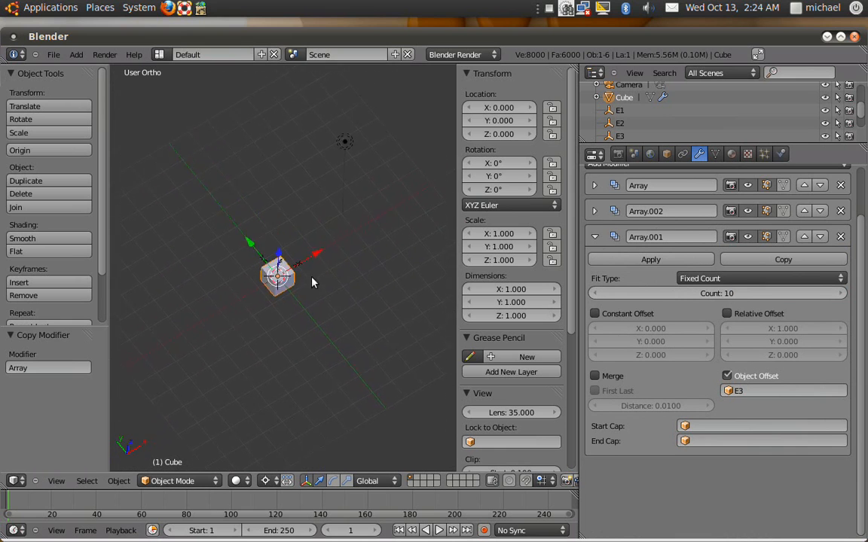
# Select the empty E1 and move it 1.000 along the X axis in the top view.
pyautogui.click(620, 111)
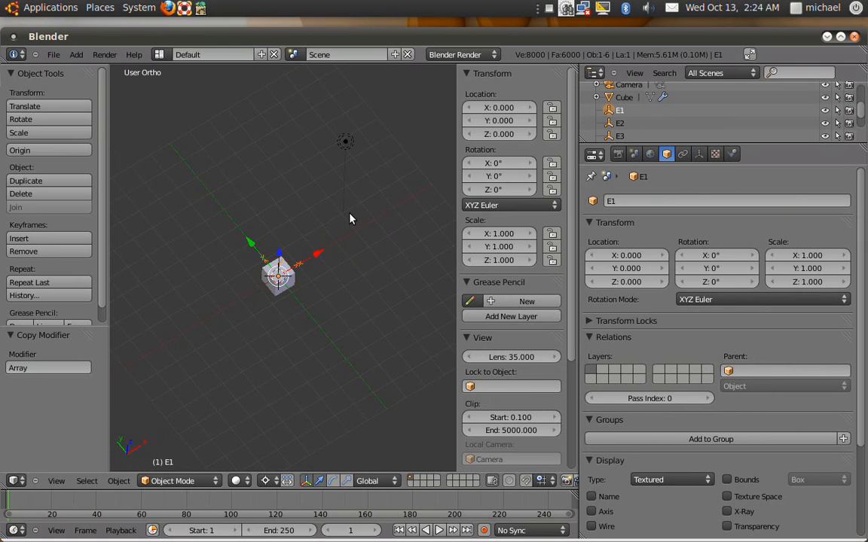
pyautogui.press('KP_7')
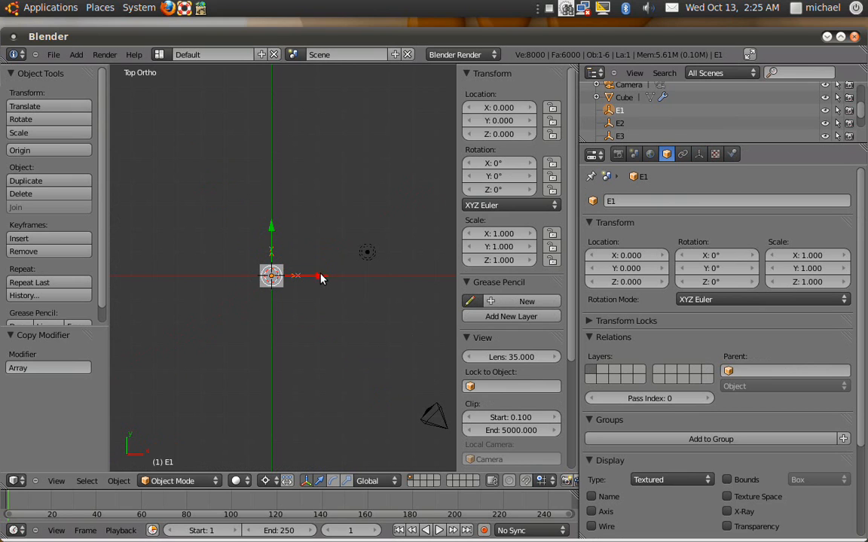
pyautogui.moveTo(319, 278); pyautogui.dragTo(337, 283)
# Move E1 a further 0.300 along X so that its X location is 1.300.
pyautogui.scroll(6, 338, 281)
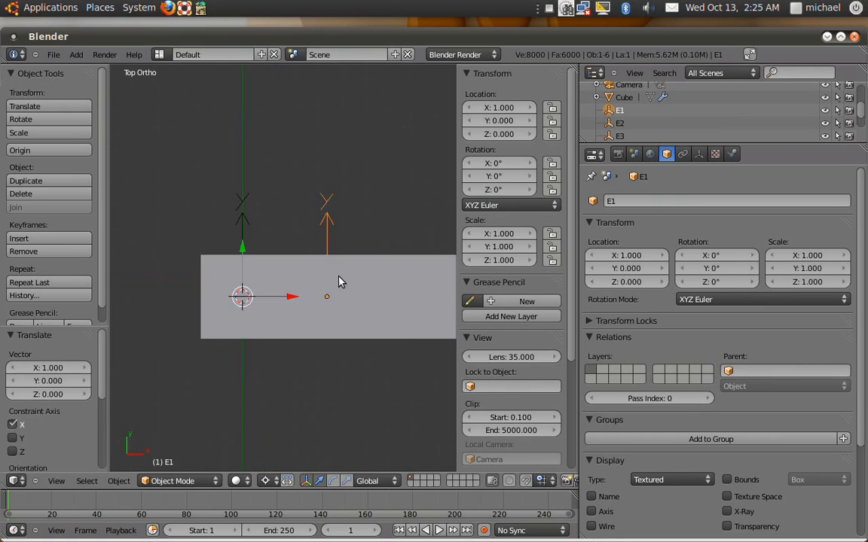
pyautogui.keyDown('shift'); pyautogui.moveTo(369, 298); pyautogui.dragTo(330, 247, button='middle'); pyautogui.keyUp('shift')
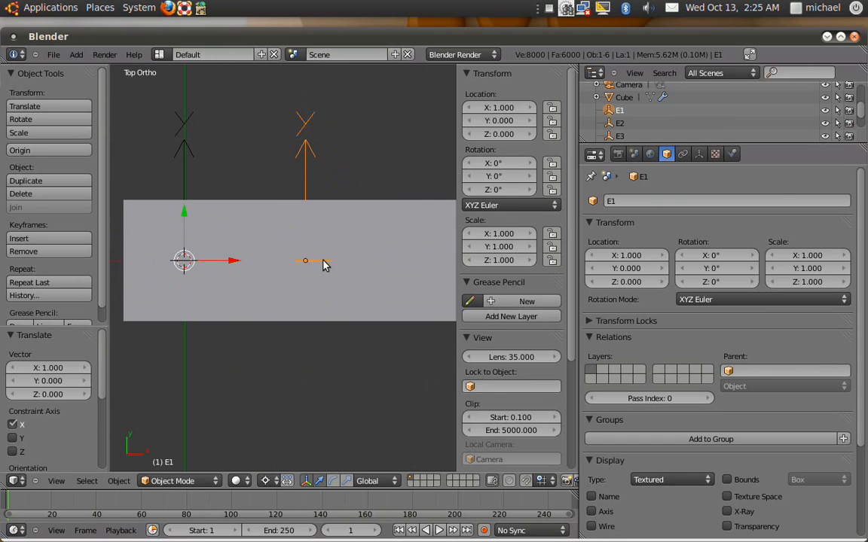
pyautogui.scroll(-2, 360, 272)
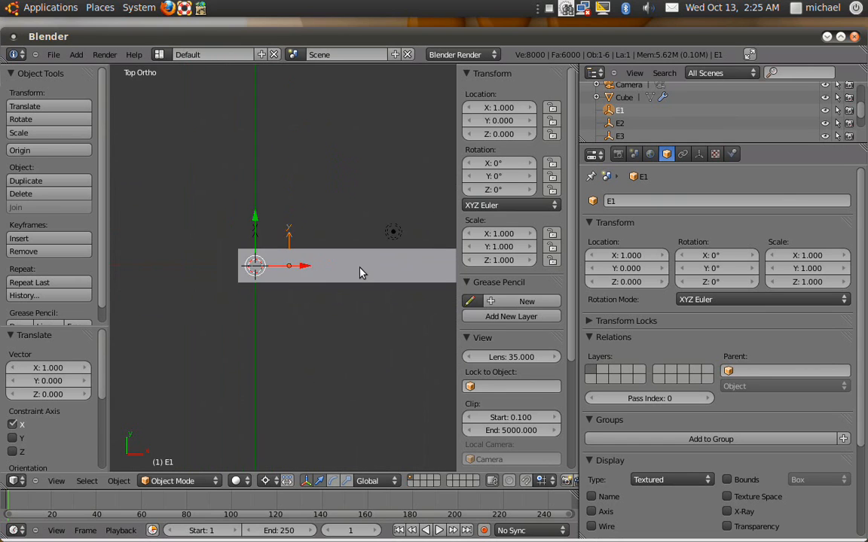
pyautogui.scroll(2, 359, 271)
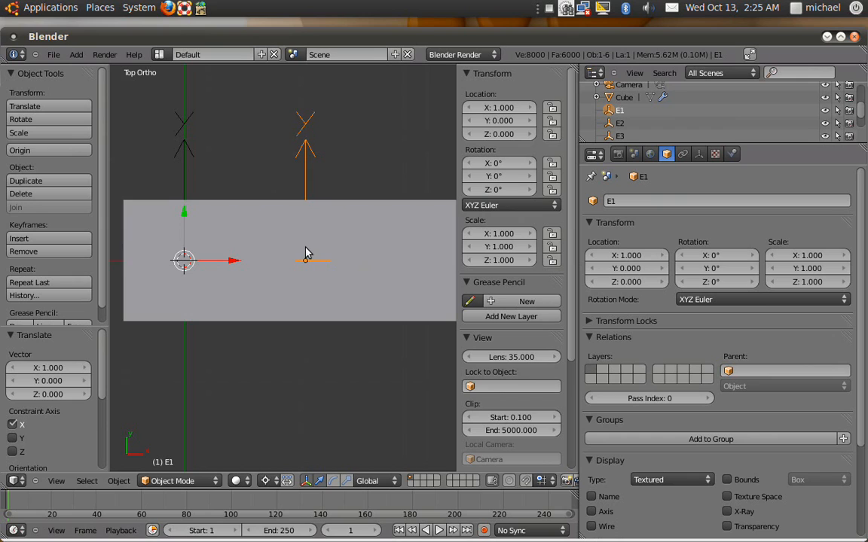
pyautogui.press('g')
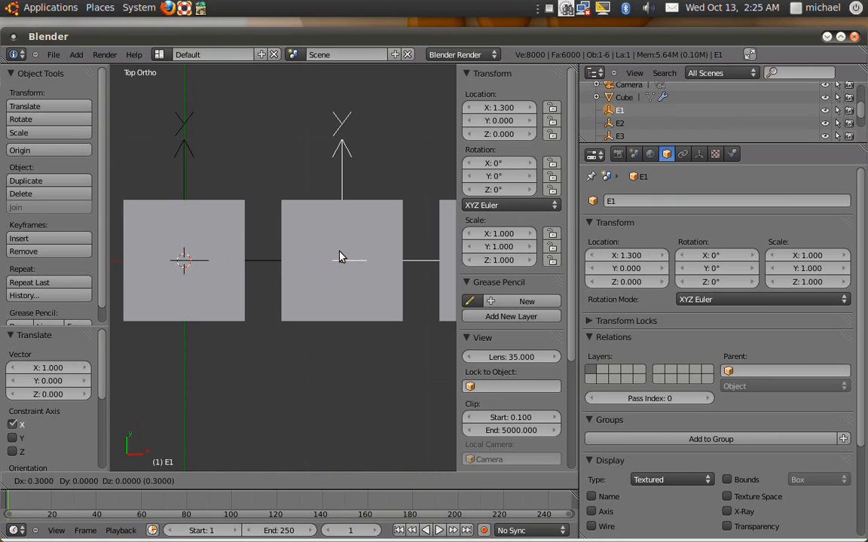
pyautogui.click(342, 257)
pyautogui.scroll(-8, 343, 255)
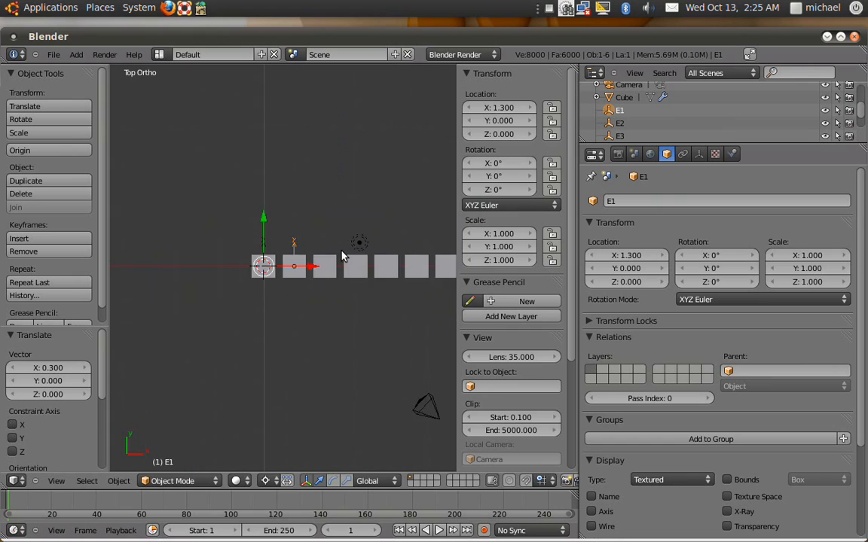
# Select the empty E2 and move it 1.300 along the Y axis.
pyautogui.click(620, 124)
pyautogui.scroll(8, 324, 273)
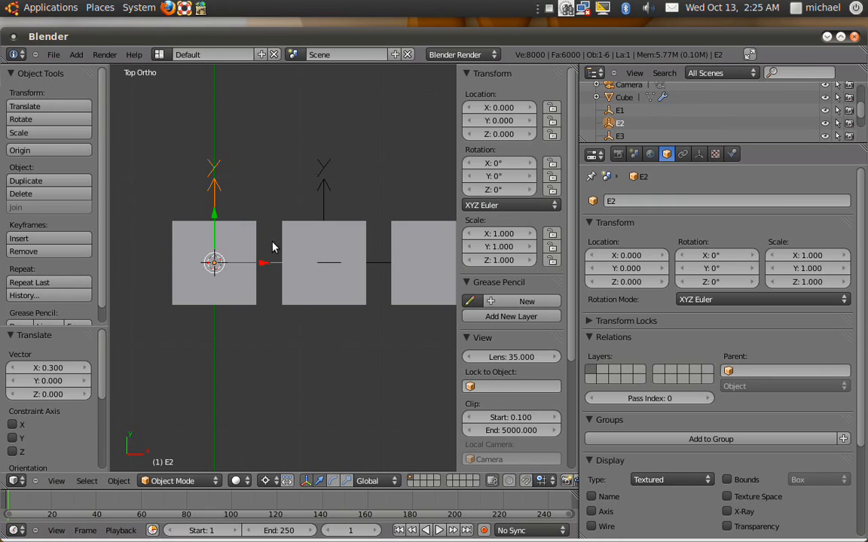
pyautogui.press('g')
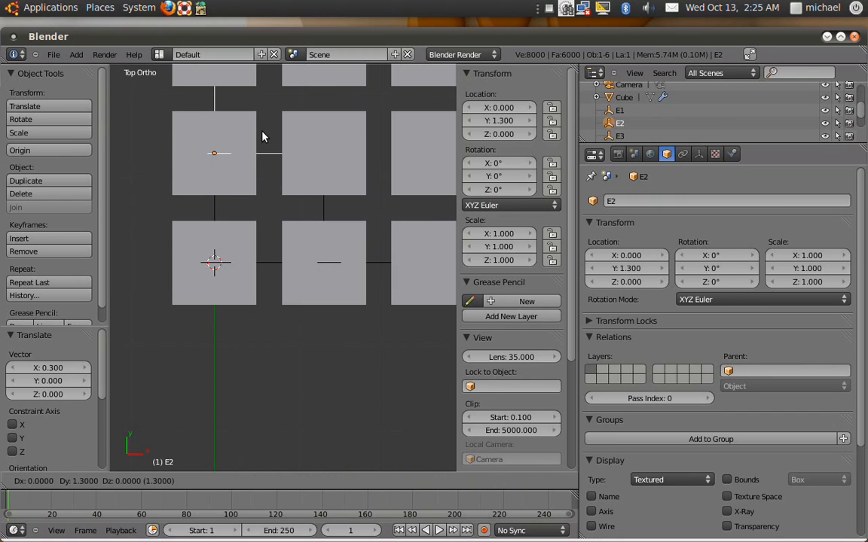
pyautogui.click(262, 137)
pyautogui.scroll(-10, 267, 147)
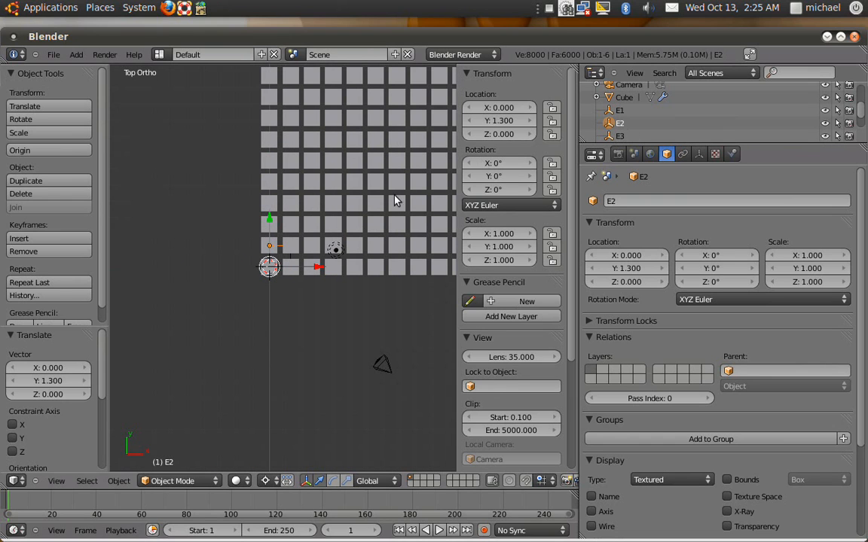
# Select the empty E3 at the world origin and move it 1.300 along the Z axis in the right view.
pyautogui.scroll(-1, 195, 246)
pyautogui.scroll(5, 223, 231)
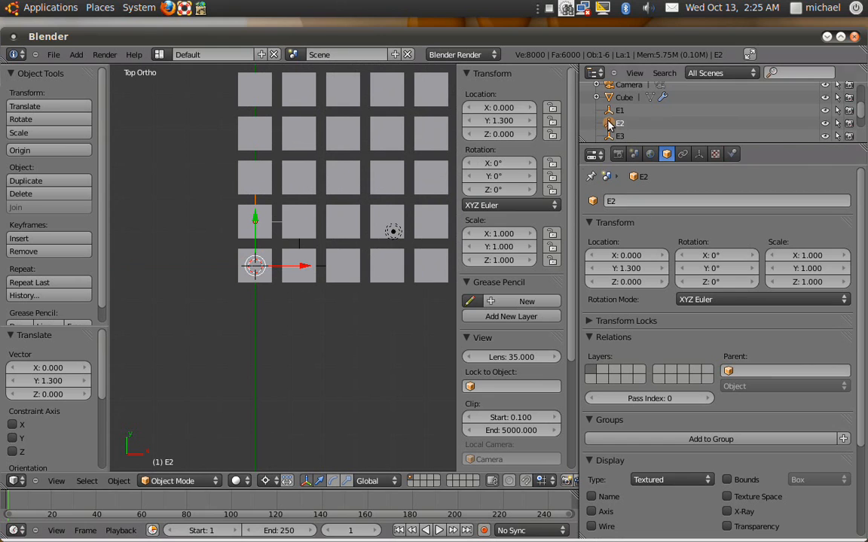
pyautogui.scroll(-1, 253, 258)
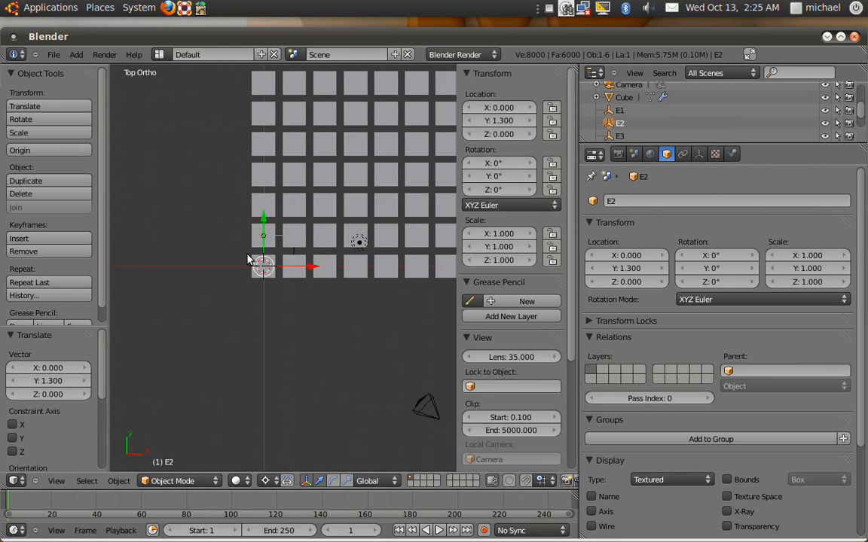
pyautogui.scroll(4, 241, 264)
pyautogui.scroll(2, 171, 254)
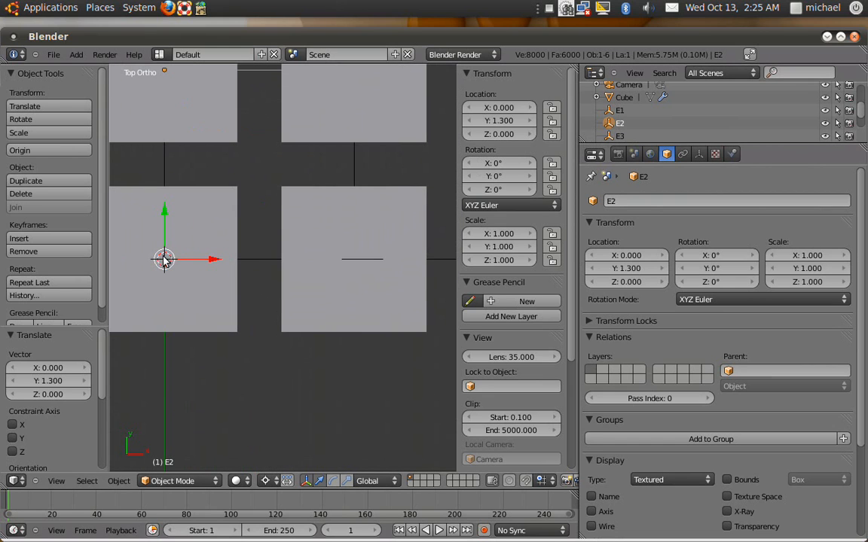
pyautogui.rightClick(164, 260)
pyautogui.scroll(-3, 204, 280)
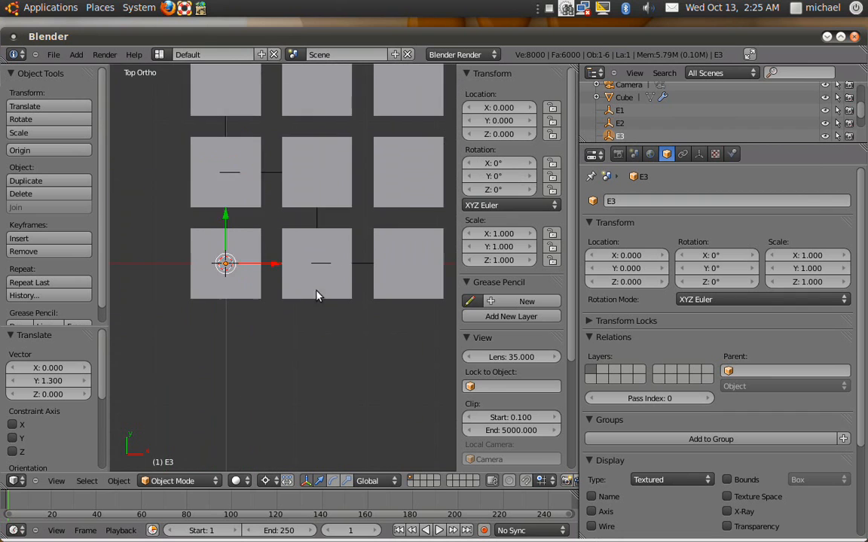
pyautogui.moveTo(315, 295); pyautogui.dragTo(334, 260, button='middle')
pyautogui.scroll(-2, 334, 260)
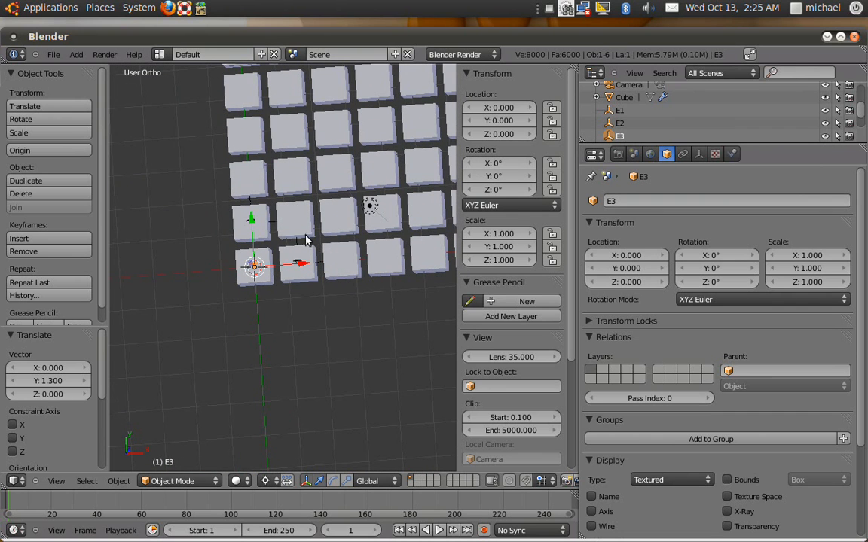
pyautogui.press('KP_3')
pyautogui.scroll(3, 304, 218)
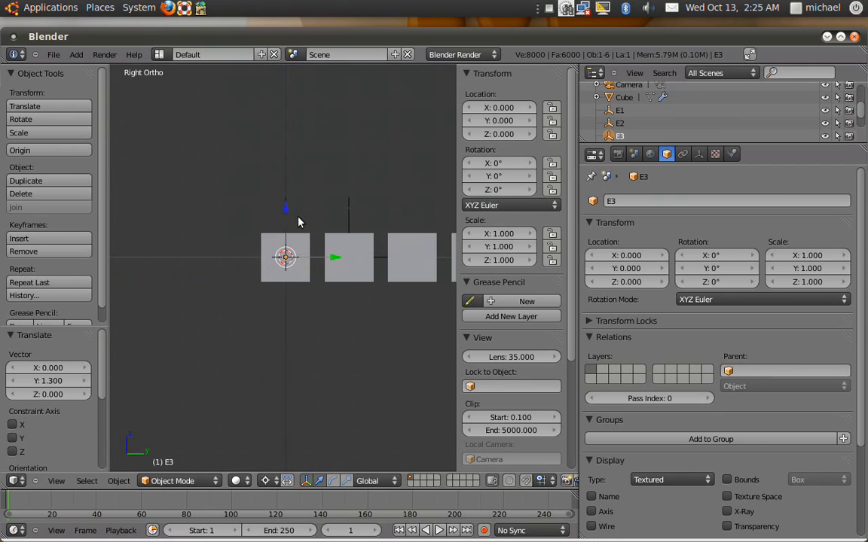
pyautogui.scroll(2, 302, 200)
pyautogui.keyDown('shift'); pyautogui.moveTo(320, 184); pyautogui.dragTo(286, 276, button='middle'); pyautogui.keyUp('shift')
pyautogui.scroll(3, 294, 332)
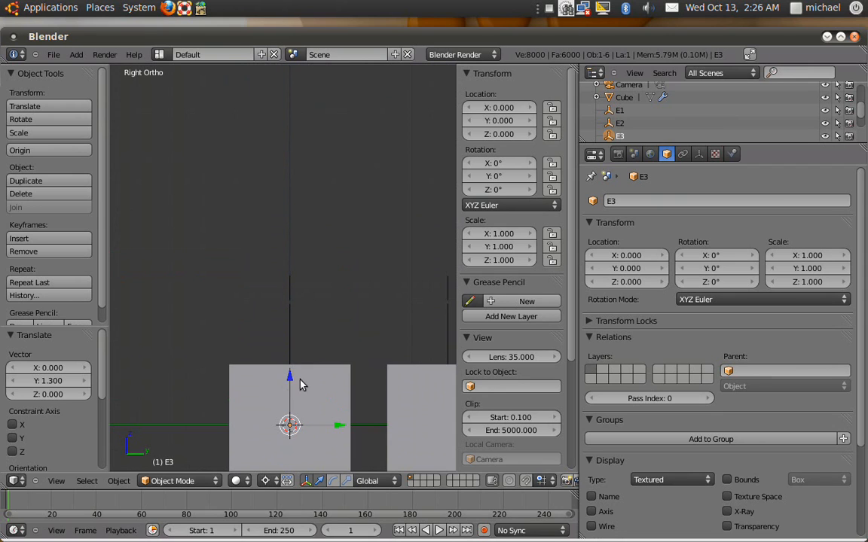
pyautogui.moveTo(292, 382); pyautogui.dragTo(337, 224)
pyautogui.scroll(-4, 336, 224)
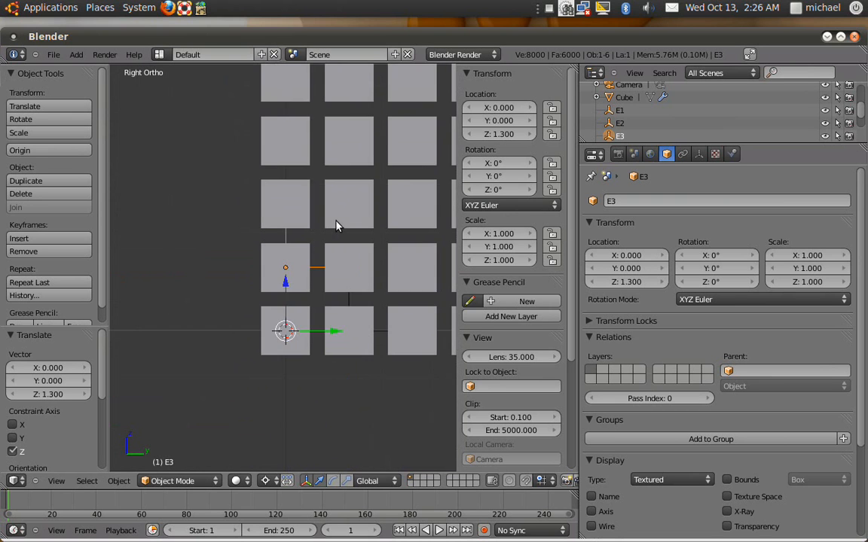
# Select the cube, enable Merge in its Array modifiers, and collapse all three of them.
pyautogui.moveTo(337, 225); pyautogui.dragTo(268, 271, button='middle')
pyautogui.scroll(-8, 303, 257)
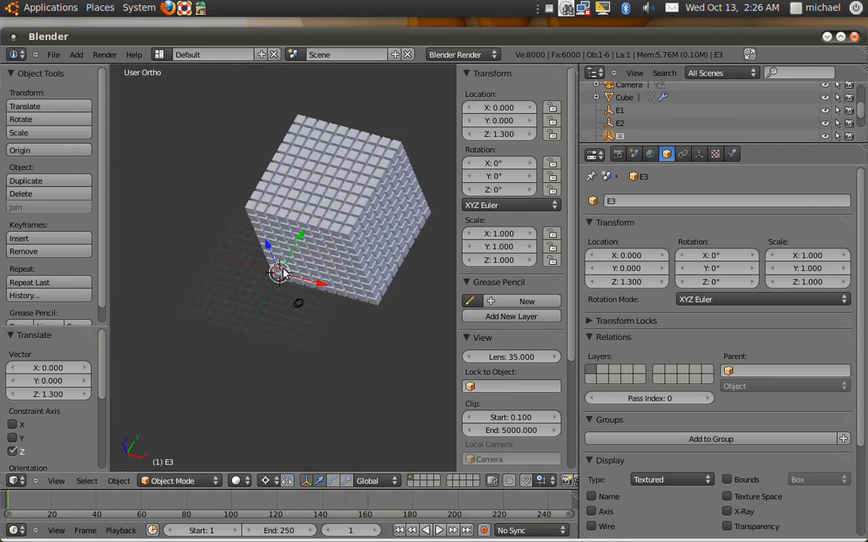
pyautogui.scroll(4, 279, 295)
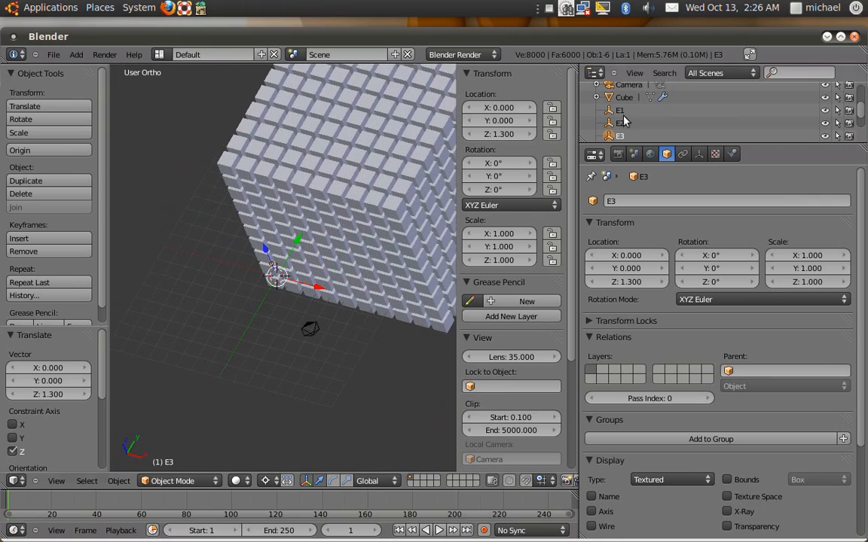
pyautogui.rightClick(273, 277)
pyautogui.scroll(2, 667, 233)
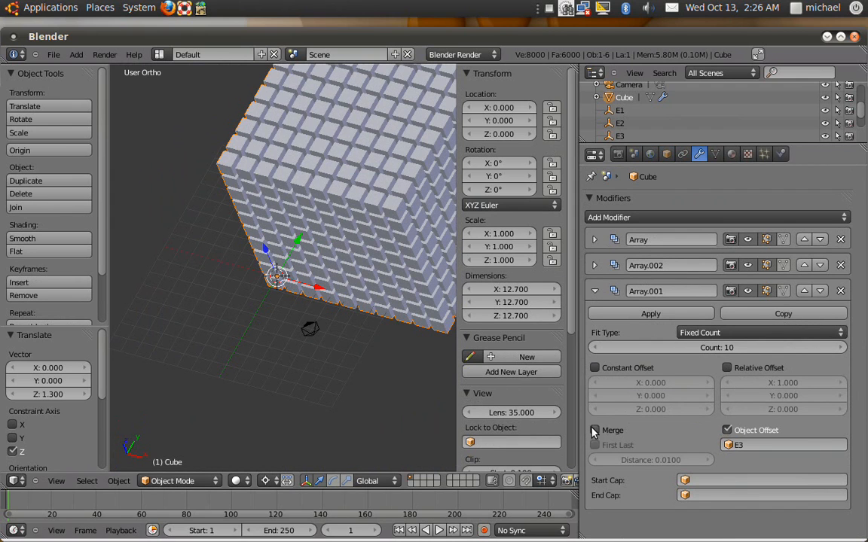
pyautogui.click(595, 291)
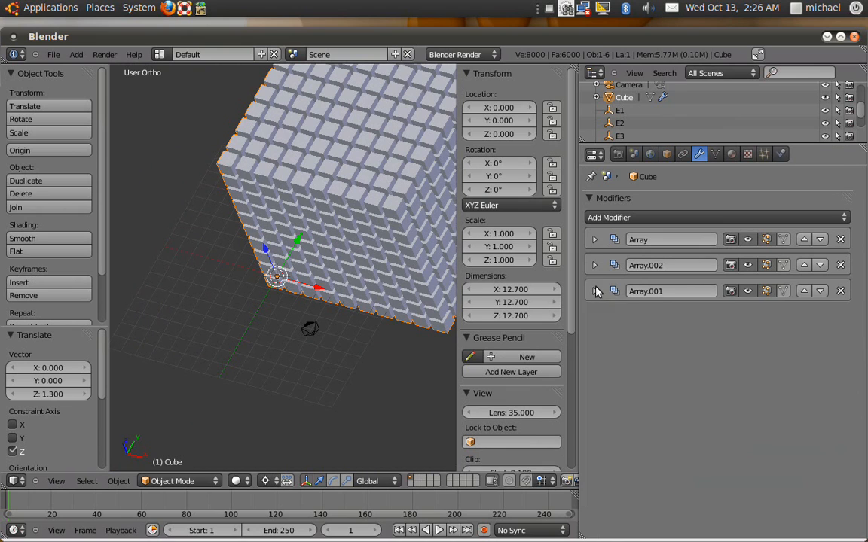
pyautogui.click(595, 265)
pyautogui.click(595, 404)
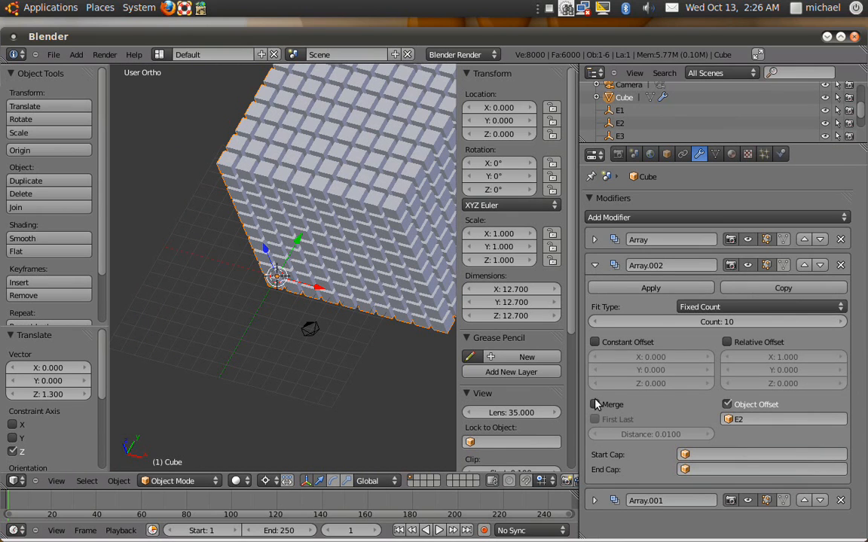
pyautogui.click(594, 265)
pyautogui.click(595, 239)
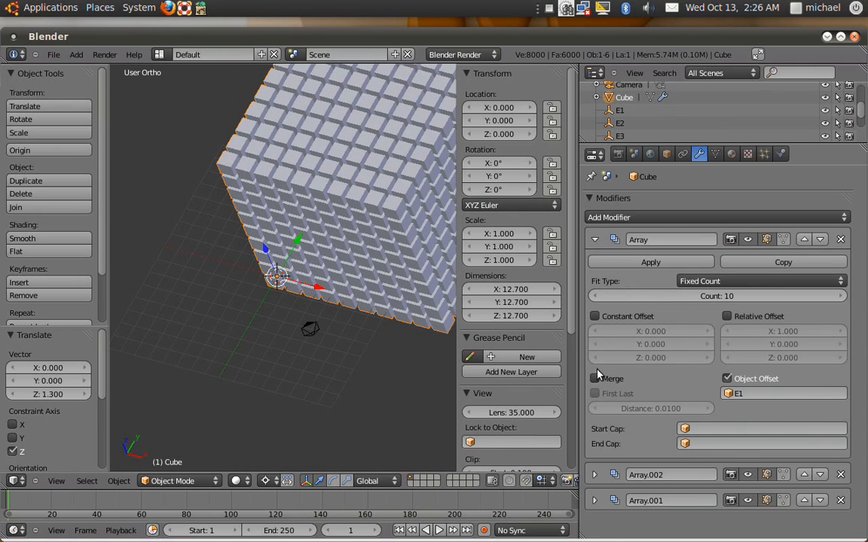
pyautogui.click(595, 379)
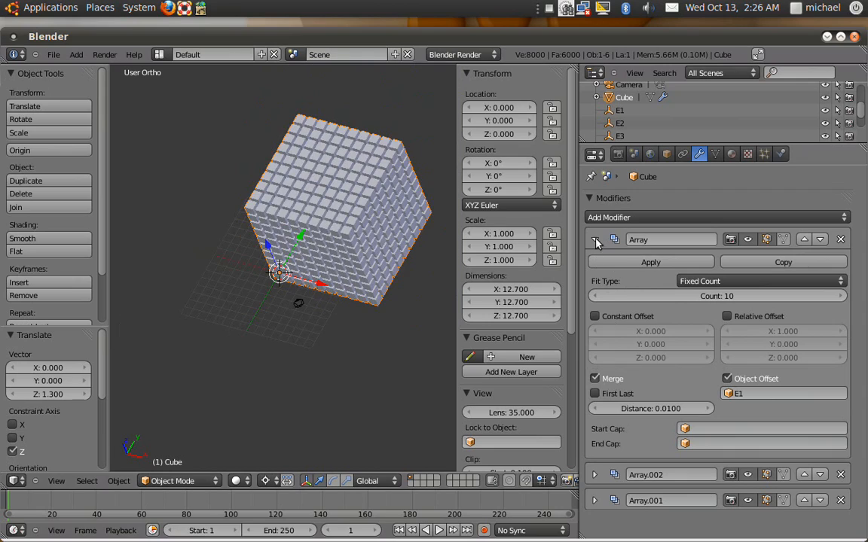
pyautogui.click(595, 239)
# Select the empties E1 and E2 together, with E1 as the active object.
pyautogui.moveTo(305, 249); pyautogui.dragTo(403, 205, button='middle')
pyautogui.scroll(7, 364, 273)
pyautogui.scroll(-2, 371, 258)
pyautogui.scroll(3, 403, 205)
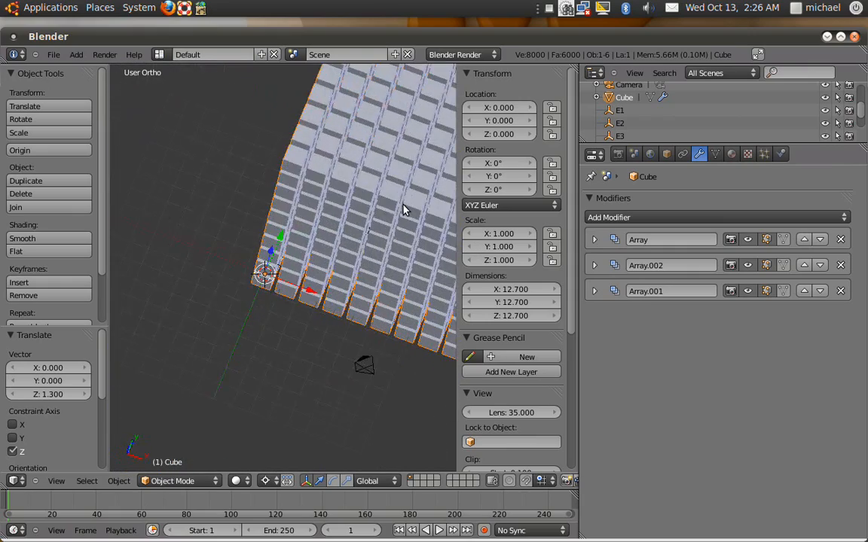
pyautogui.scroll(3, 369, 272)
pyautogui.moveTo(369, 277); pyautogui.dragTo(361, 238, button='middle')
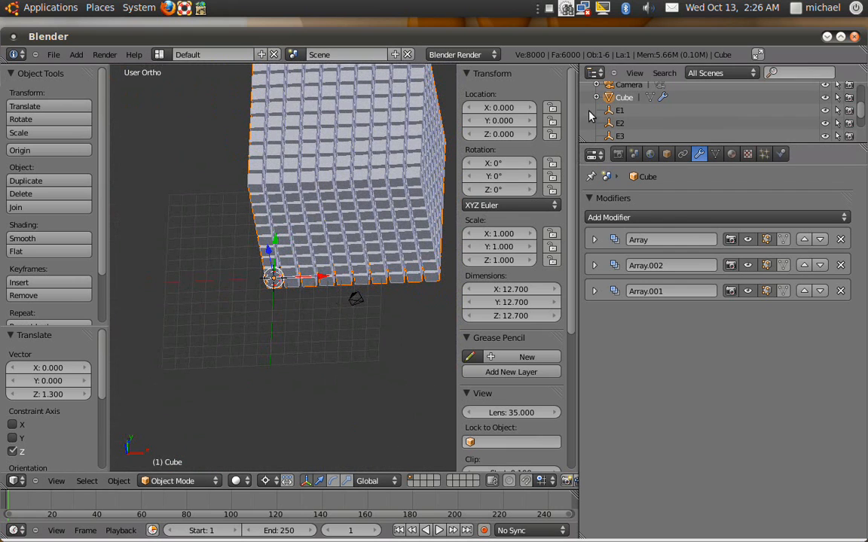
pyautogui.click(620, 110)
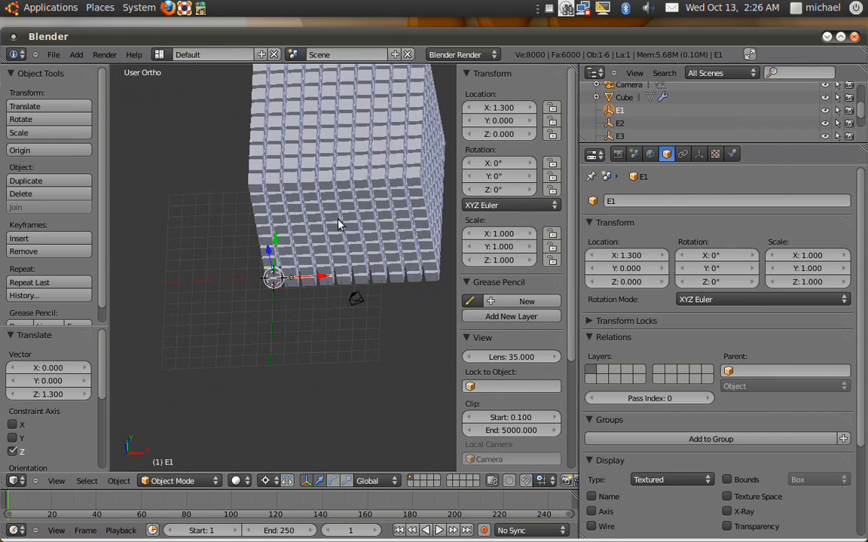
pyautogui.click(620, 123)
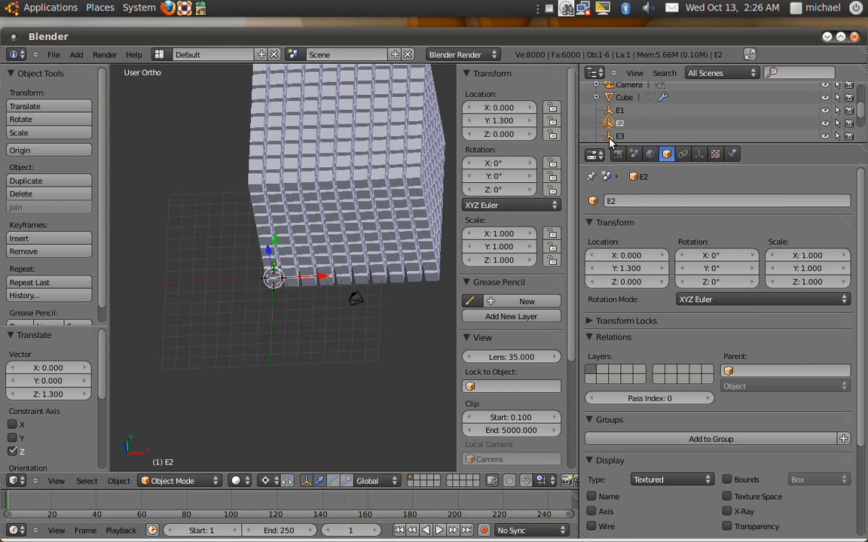
pyautogui.click(614, 111)
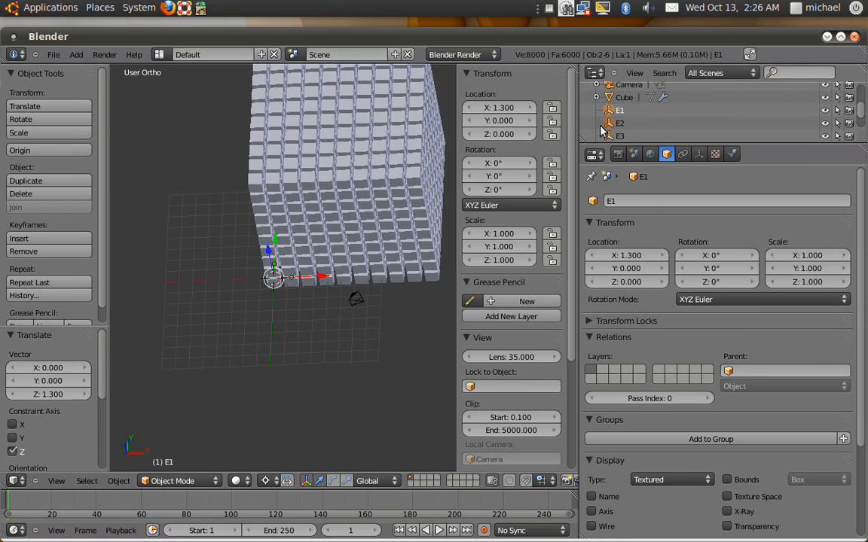
# Switch the viewport to wireframe shading around the empties at the corner of the cube array.
pyautogui.scroll(2, 317, 294)
pyautogui.moveTo(317, 294); pyautogui.dragTo(339, 226, button='middle')
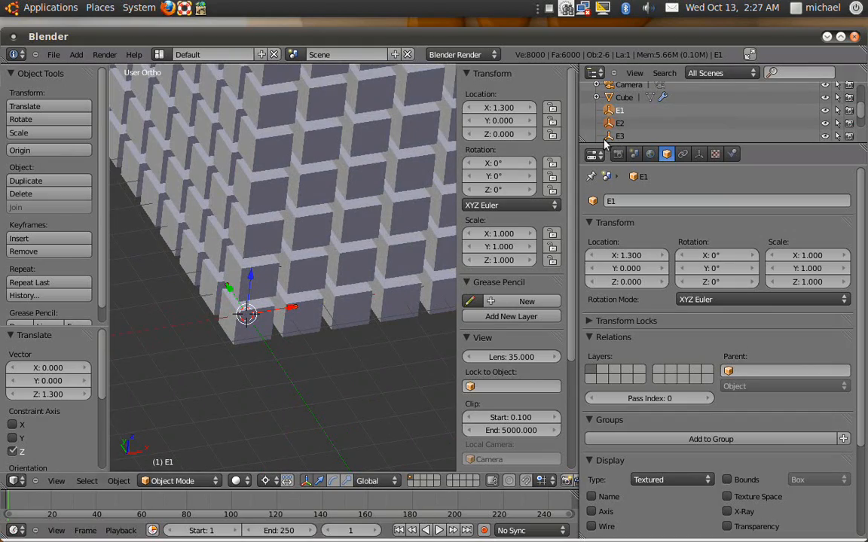
pyautogui.press('z')
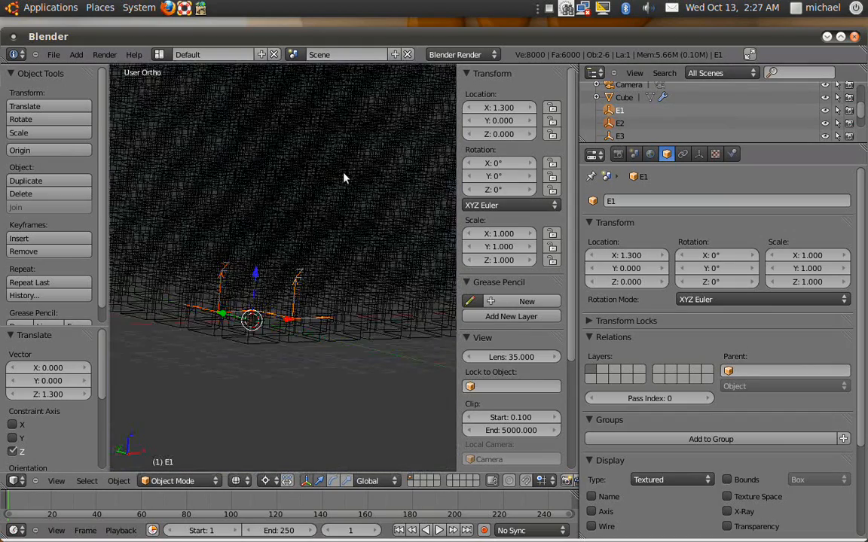
pyautogui.moveTo(326, 219); pyautogui.dragTo(293, 229, button='middle')
pyautogui.scroll(4, 252, 285)
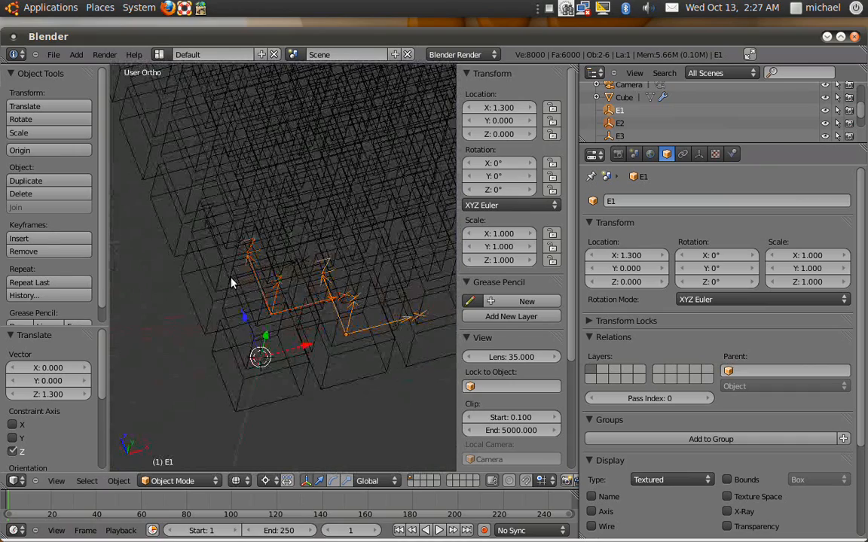
pyautogui.rightClick(232, 281)
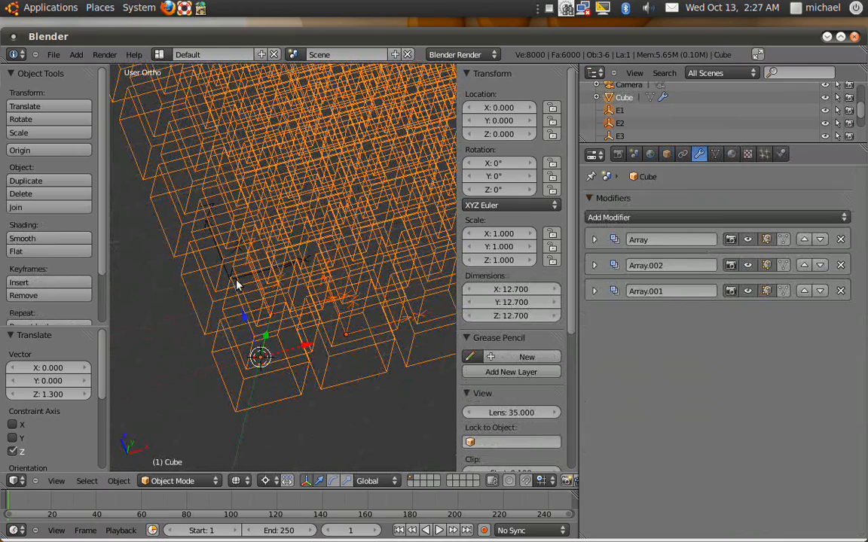
pyautogui.scroll(-3, 236, 285)
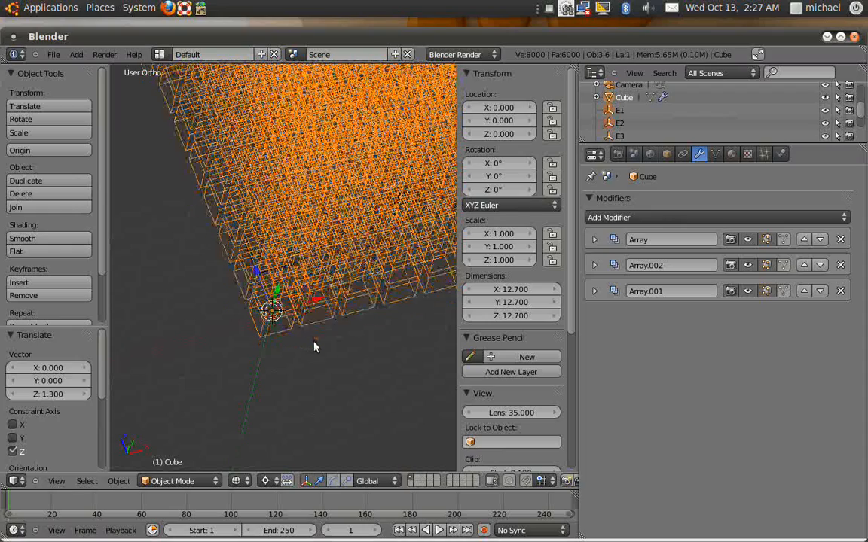
pyautogui.press('a')
pyautogui.click(618, 111)
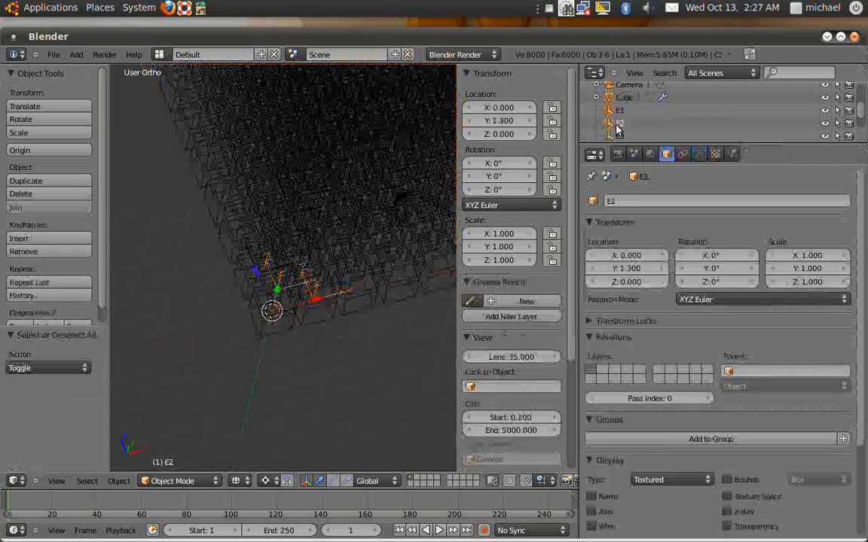
pyautogui.click(619, 123)
# Add the empty E3 to the selection of E1 and E2 as the active object, leaving the cube deselected.
pyautogui.moveTo(414, 228); pyautogui.dragTo(444, 199, button='middle')
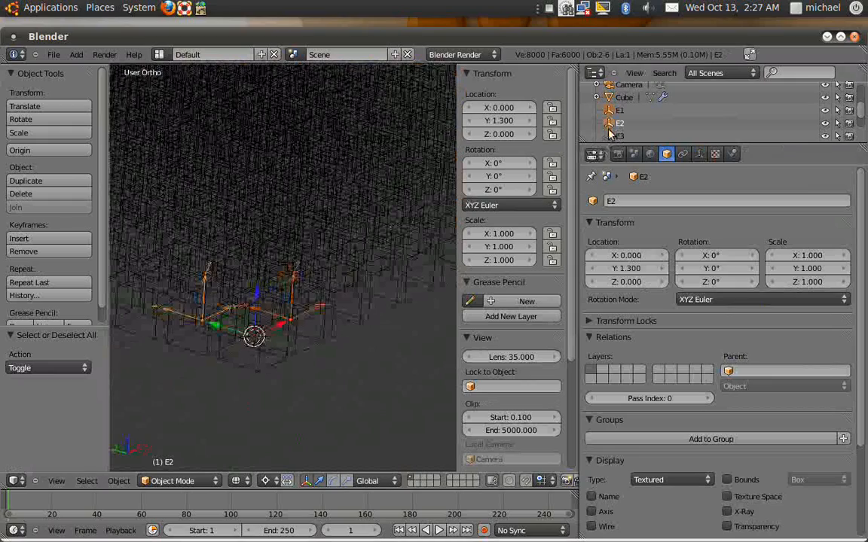
pyautogui.scroll(2, 278, 265)
pyautogui.moveTo(278, 265)
pyautogui.mouseDown(button='middle')
pyautogui.moveTo(341, 196)
pyautogui.moveTo(337, 250)
pyautogui.moveTo(282, 277)
pyautogui.mouseUp(button='middle')
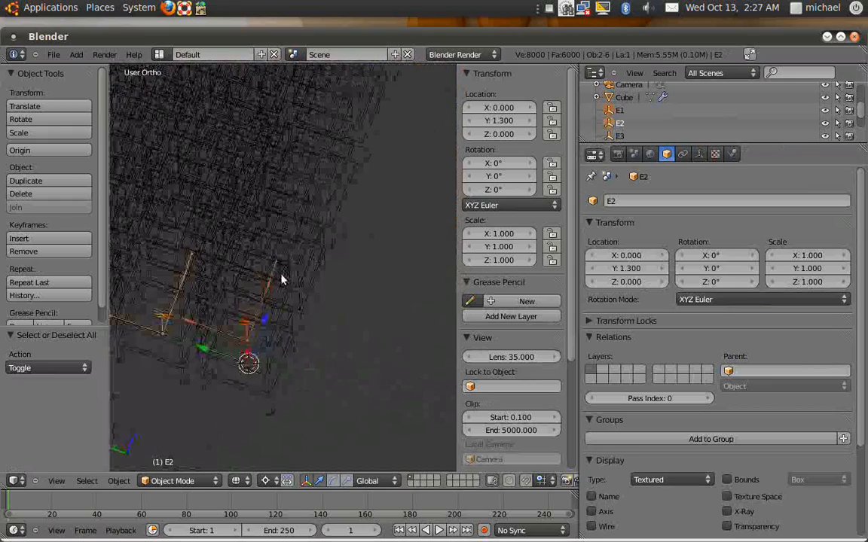
pyautogui.rightClick(282, 278)
pyautogui.press('a')
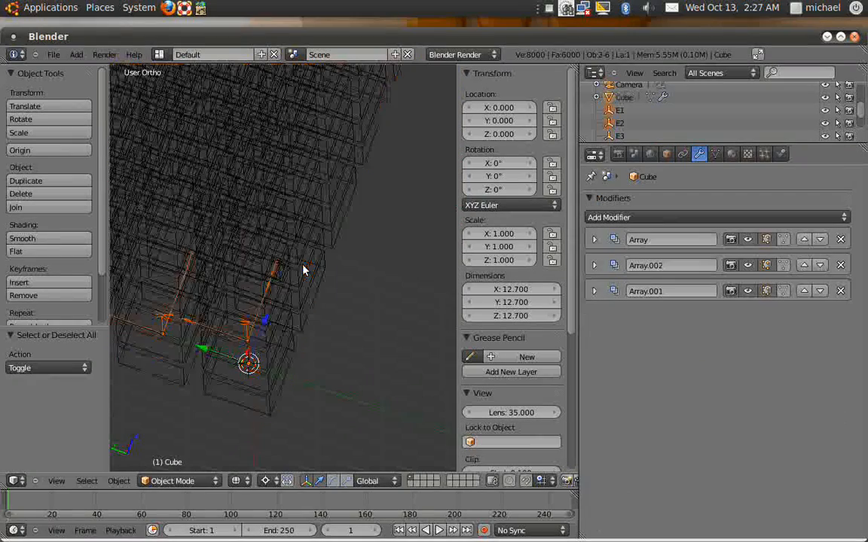
pyautogui.scroll(5, 286, 288)
pyautogui.scroll(-4, 286, 289)
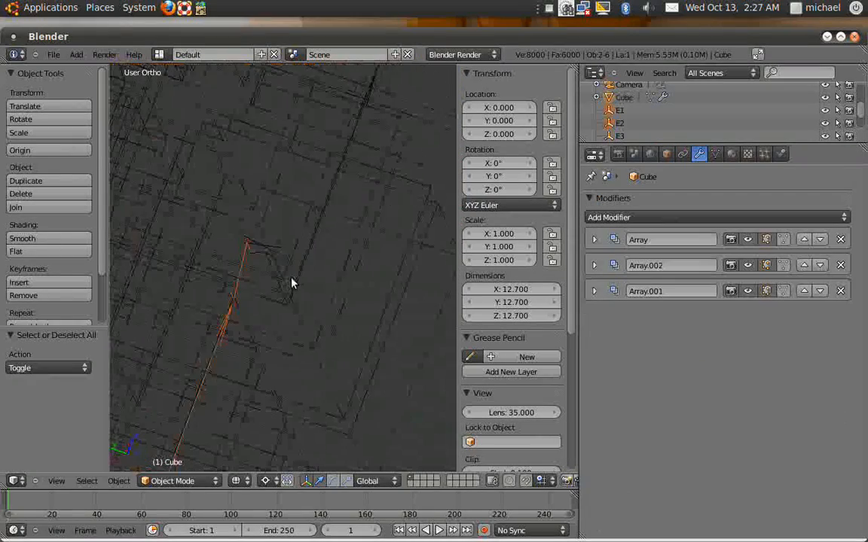
pyautogui.rightClick(286, 310)
pyautogui.scroll(-5, 286, 310)
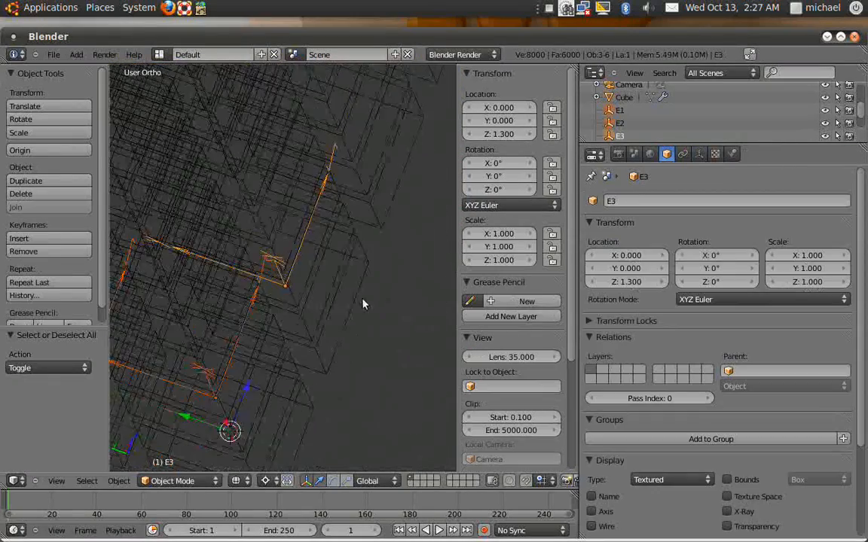
pyautogui.moveTo(362, 303); pyautogui.dragTo(298, 302, button='middle')
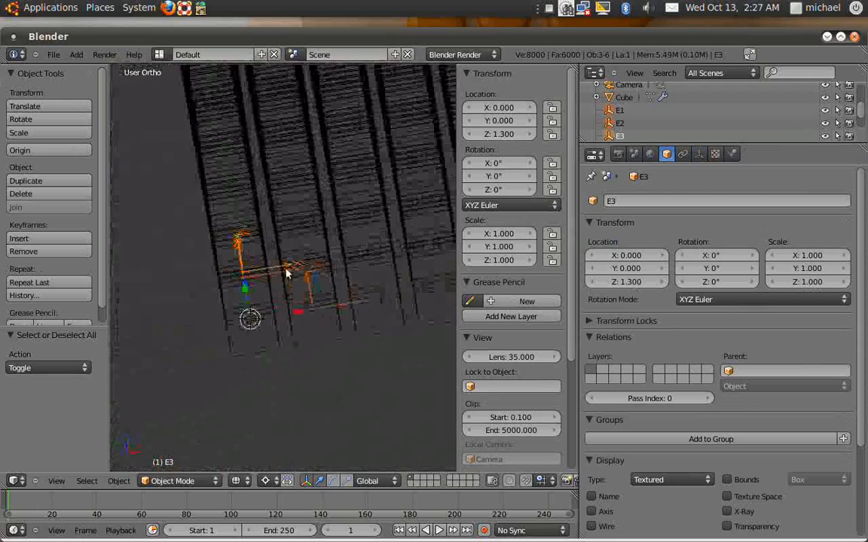
# Insert a LocRotScale keyframe for the three selected empties at frame 1.
pyautogui.press('i')
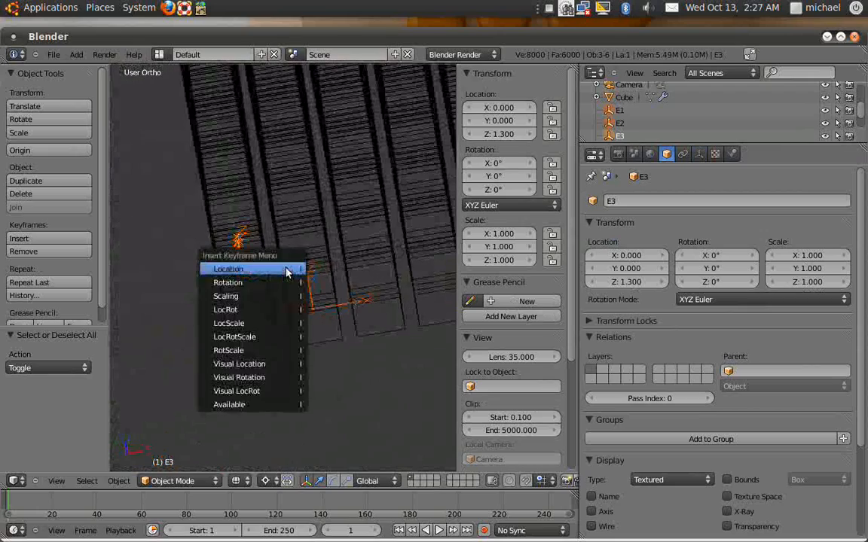
pyautogui.click(262, 337)
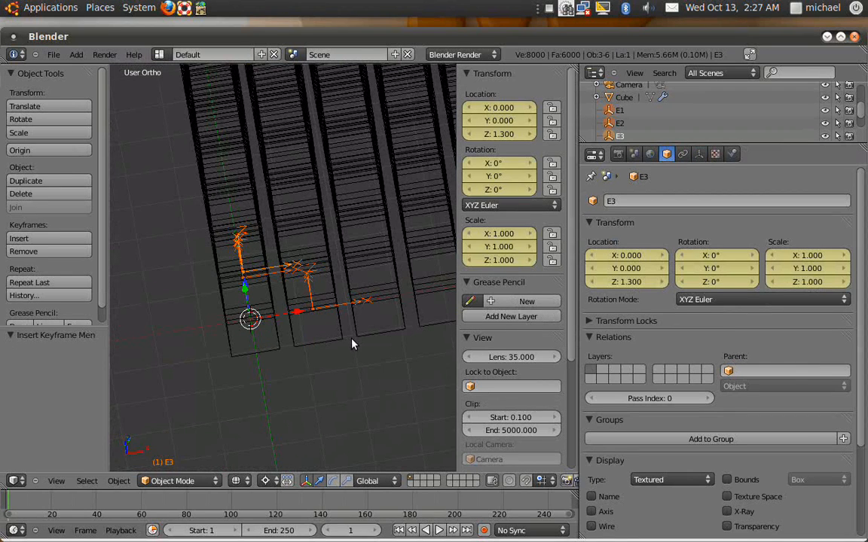
pyautogui.scroll(-3, 224, 428)
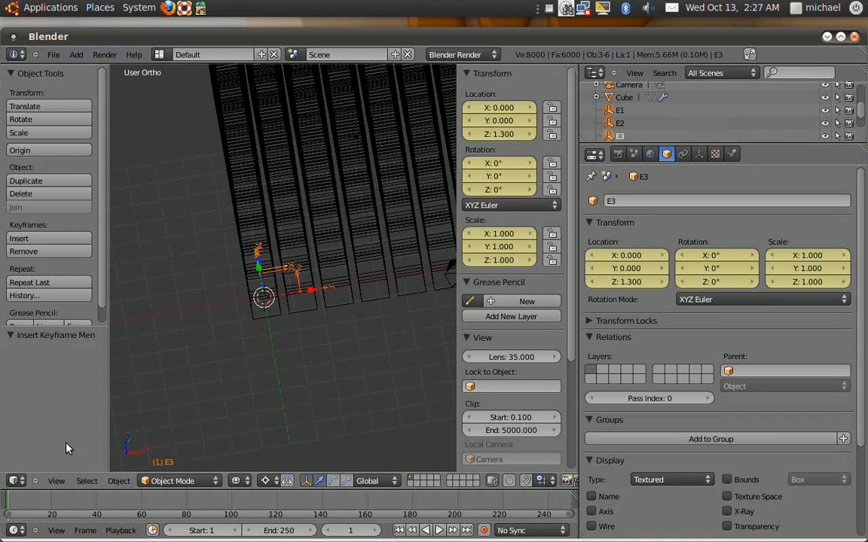
# Move to frame 10 on the timeline and select only the empty E3.
pyautogui.moveTo(10, 505); pyautogui.dragTo(28, 514)
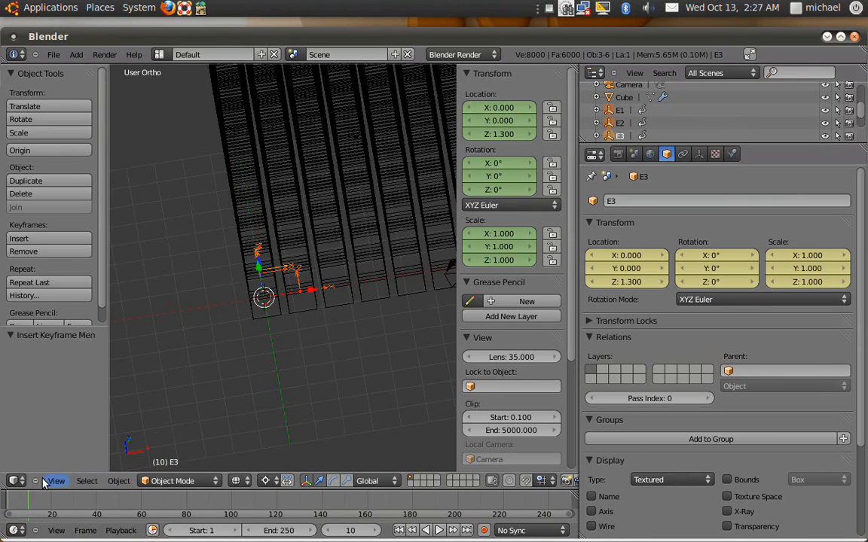
pyautogui.moveTo(265, 276); pyautogui.dragTo(317, 343, button='middle')
pyautogui.moveTo(352, 240); pyautogui.dragTo(313, 259, button='middle')
pyautogui.rightClick(254, 267)
pyautogui.moveTo(255, 267); pyautogui.dragTo(304, 235, button='middle')
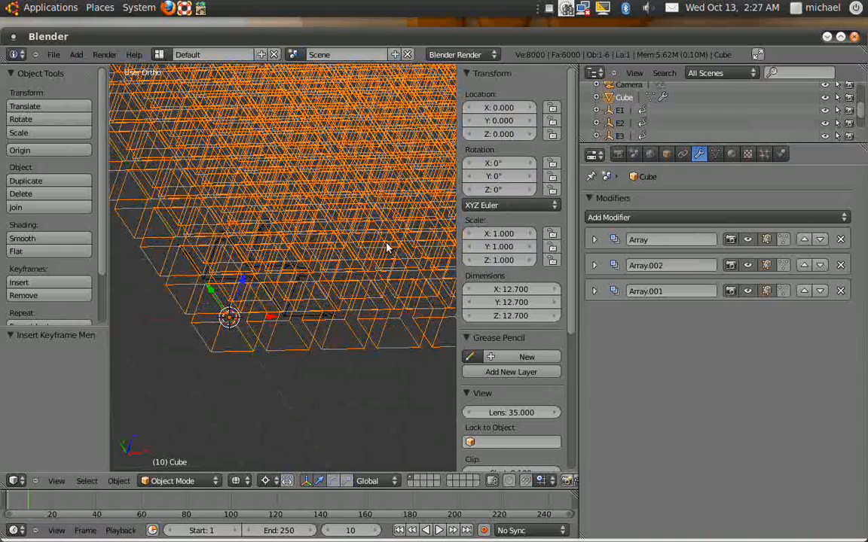
pyautogui.press('a')
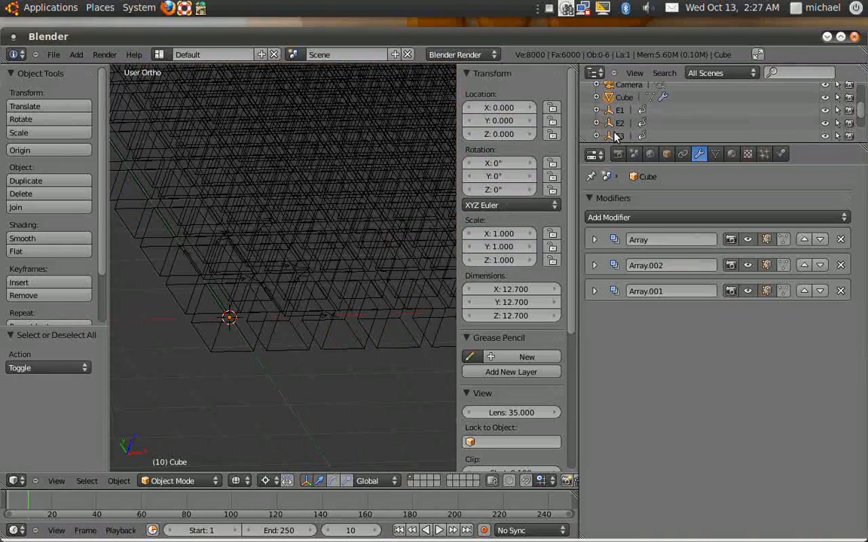
pyautogui.scroll(5, 201, 277)
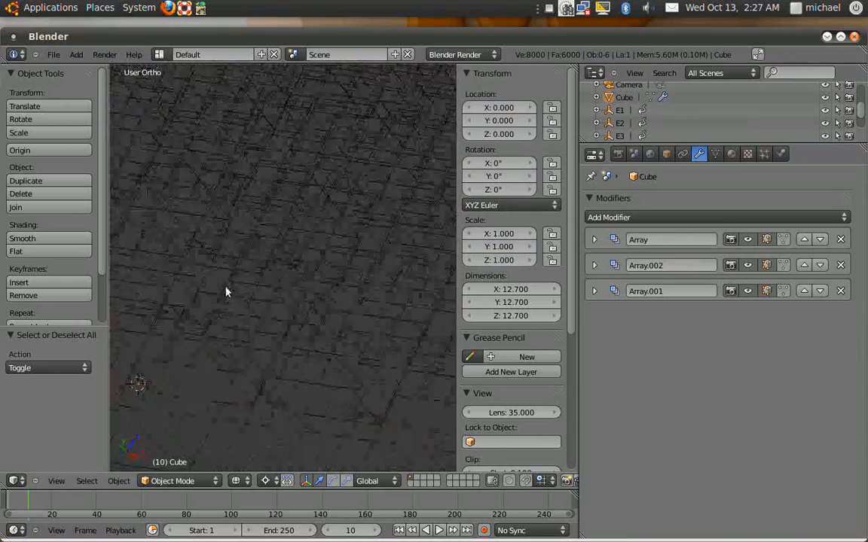
pyautogui.moveTo(226, 292)
pyautogui.mouseDown(button='middle')
pyautogui.moveTo(181, 275)
pyautogui.moveTo(184, 241)
pyautogui.mouseUp(button='middle')
pyautogui.rightClick(193, 235)
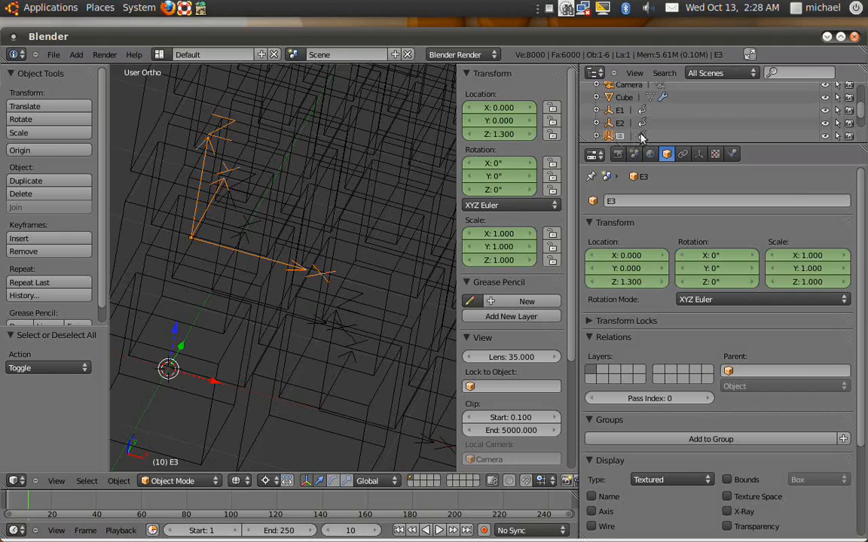
pyautogui.scroll(-8, 253, 250)
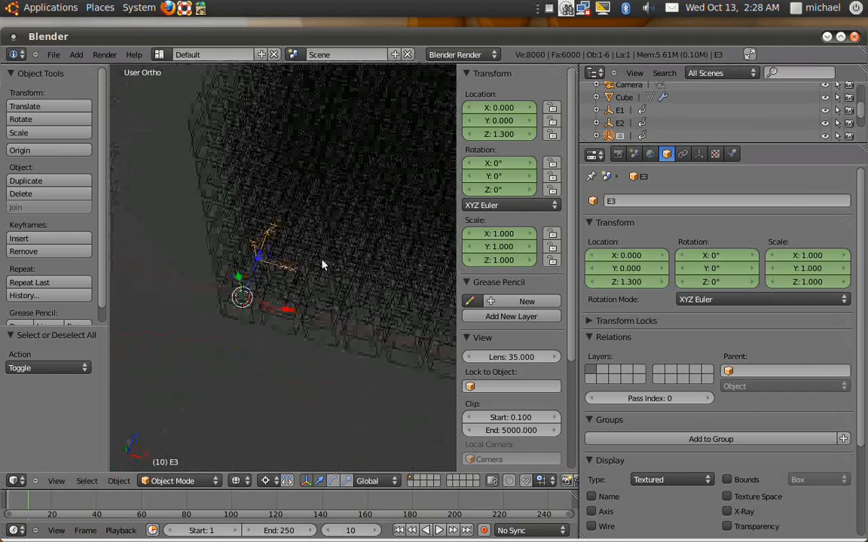
# Rotate the empty E3 freely by about -23° around the 3D cursor.
pyautogui.press('r')
pyautogui.press('y')
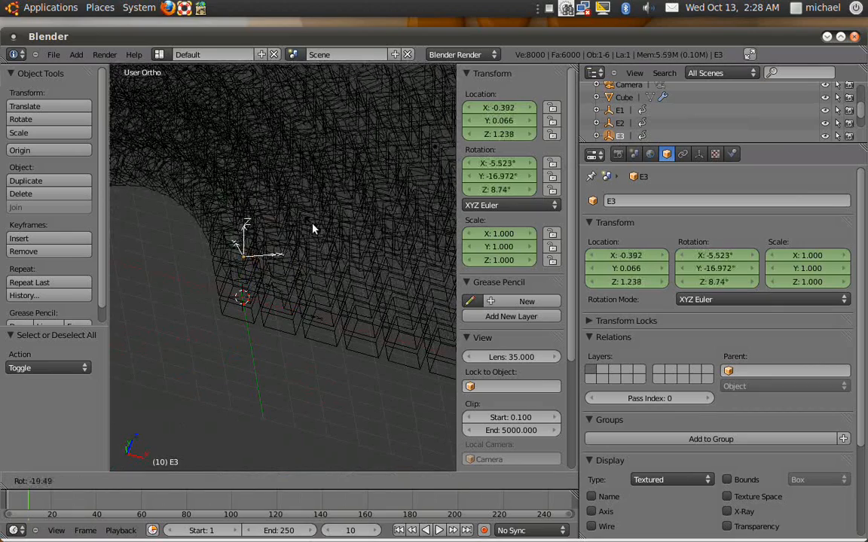
pyautogui.click(308, 224)
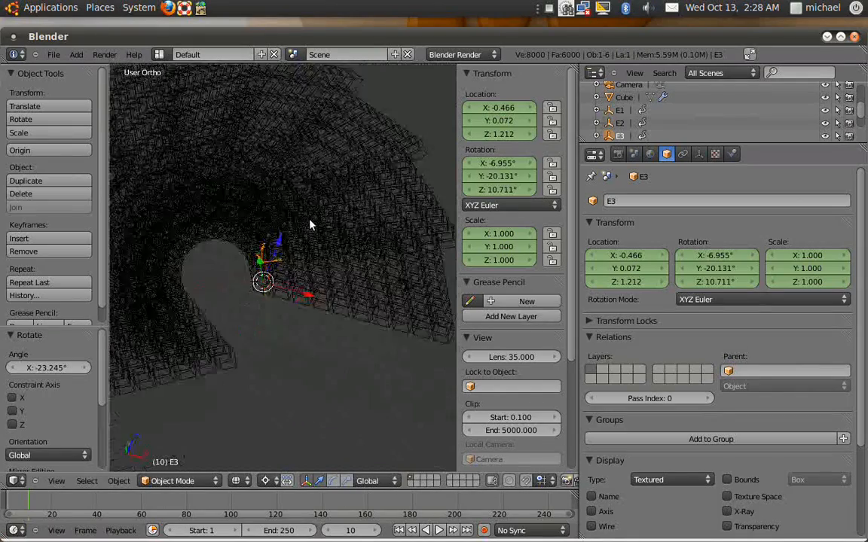
pyautogui.moveTo(283, 220); pyautogui.dragTo(296, 240, button='middle')
# Insert a LocRotScale keyframe for the rotated empty E3 at frame 10.
pyautogui.scroll(4, 296, 240)
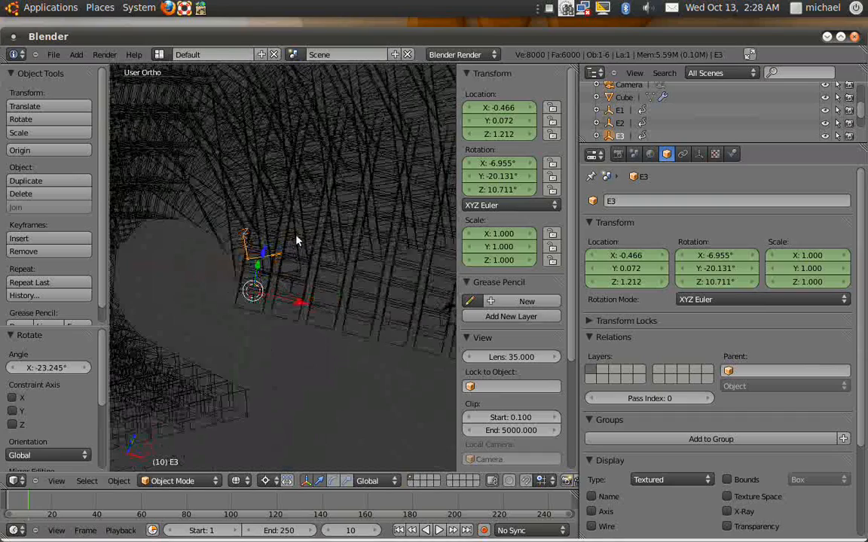
pyautogui.press('i')
pyautogui.click(300, 235)
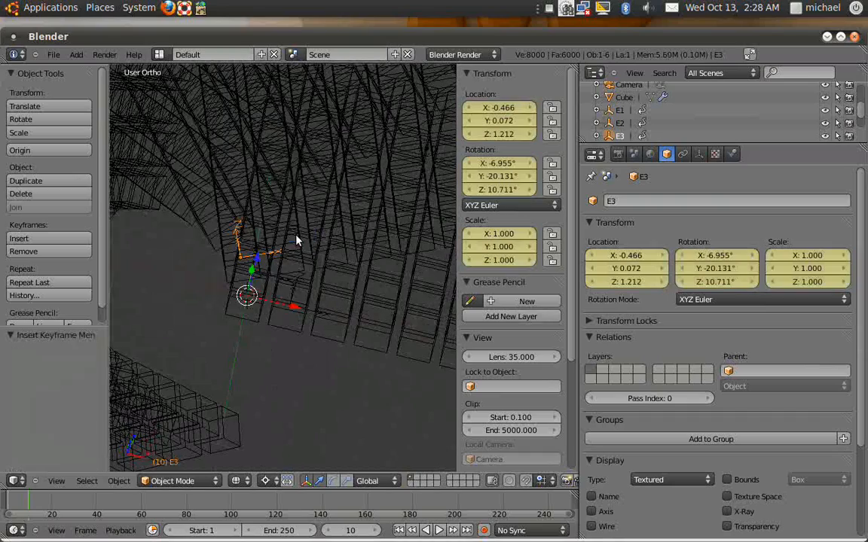
# Move to frame 15 on the timeline and select the empty E1.
pyautogui.moveTo(296, 241); pyautogui.dragTo(309, 357, button='middle')
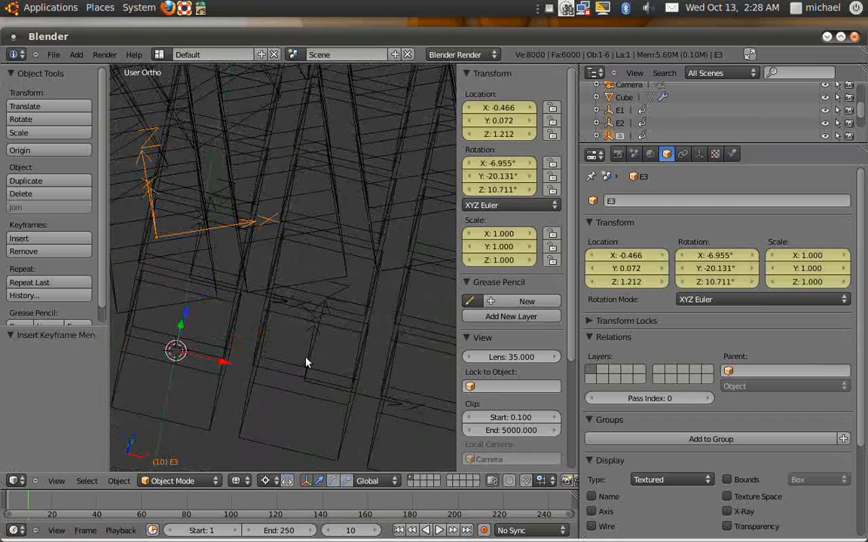
pyautogui.press('Left')
pyautogui.click(31, 506)
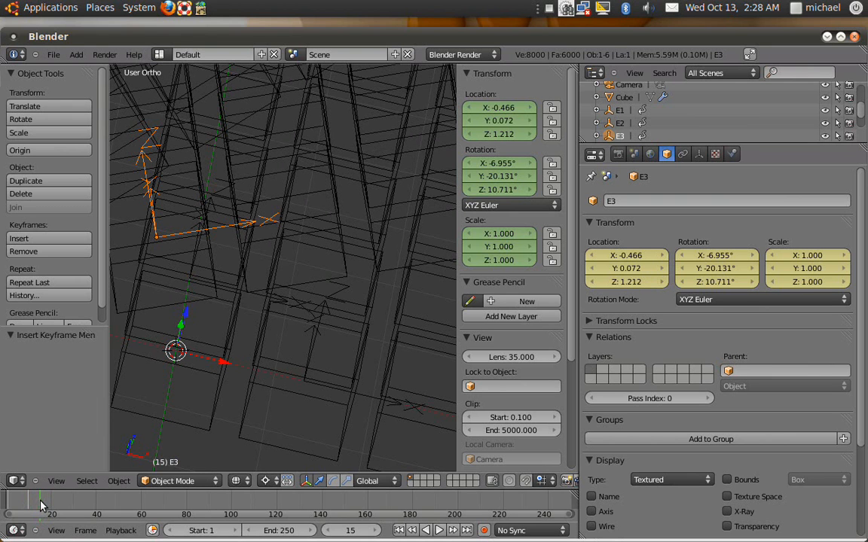
pyautogui.rightClick(309, 363)
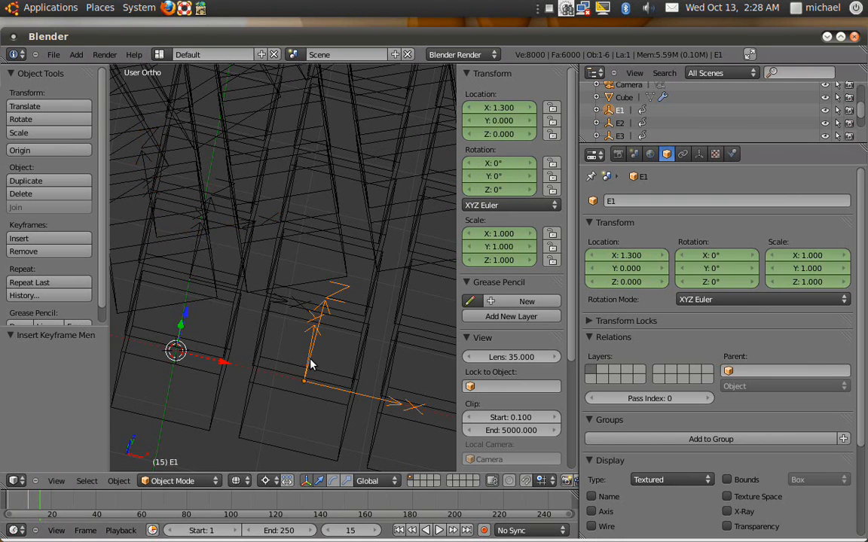
# Rotate the empty E1 by 10° around the 3D cursor in the top view.
pyautogui.scroll(-4, 309, 365)
pyautogui.scroll(-2, 311, 365)
pyautogui.press('KP_7')
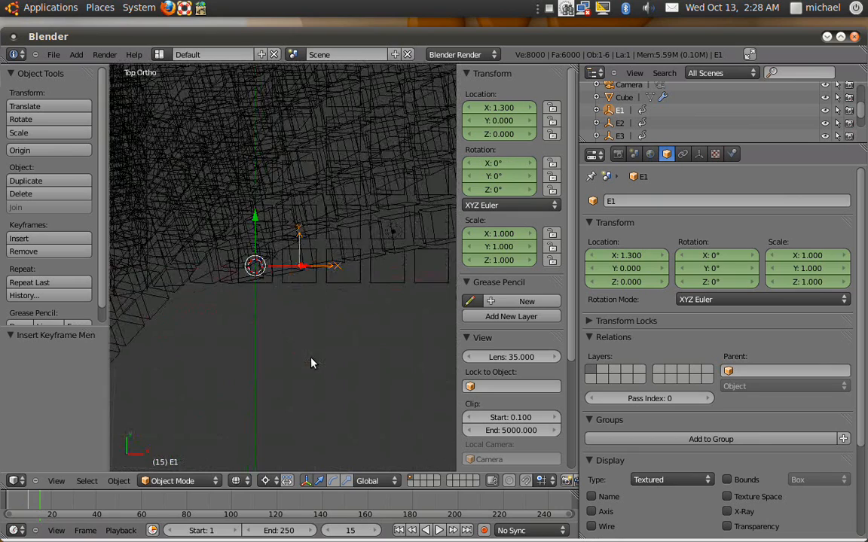
pyautogui.scroll(-3, 343, 285)
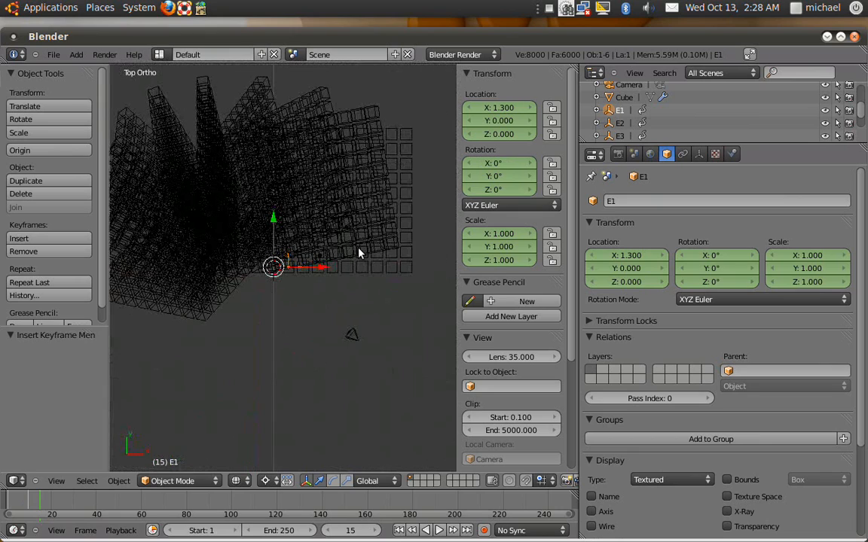
pyautogui.write('r')
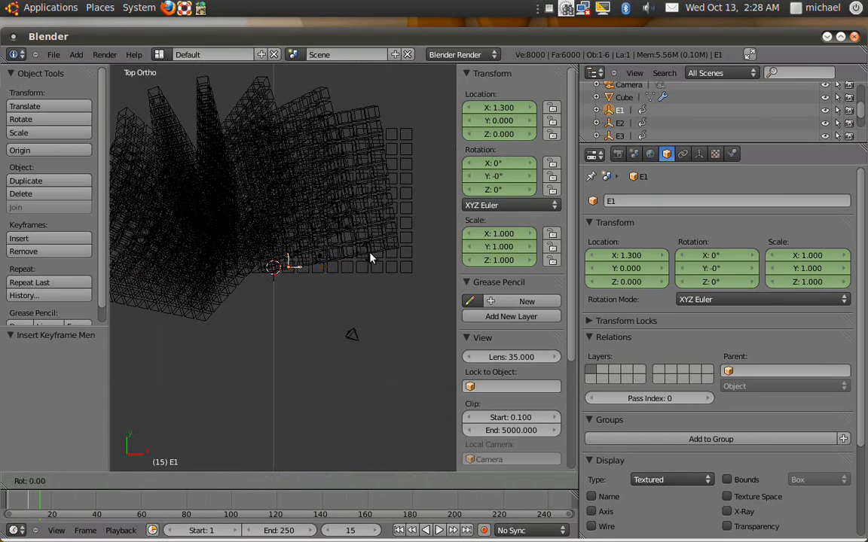
pyautogui.write('5')
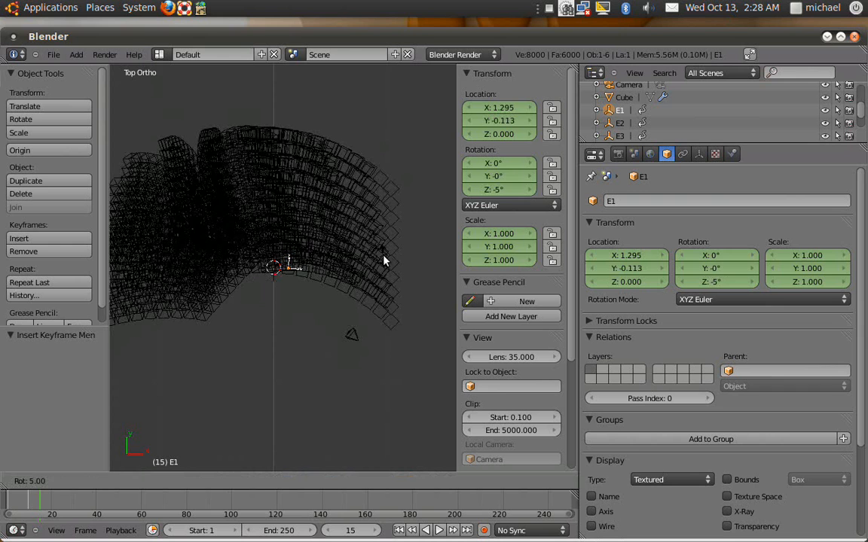
pyautogui.press('BackSpace')
pyautogui.write('10')
pyautogui.press('Return')
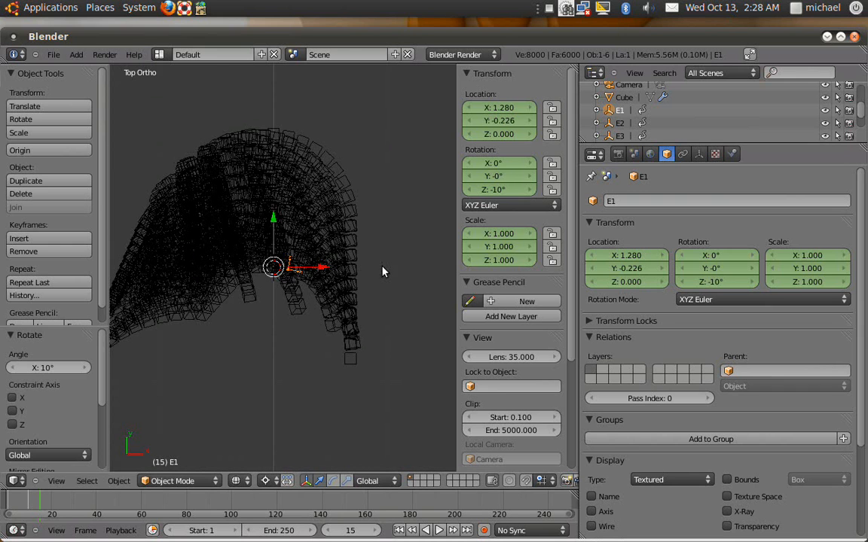
# Insert a LocRotScale keyframe for the rotated empty E1 at frame 15.
pyautogui.scroll(2, 309, 341)
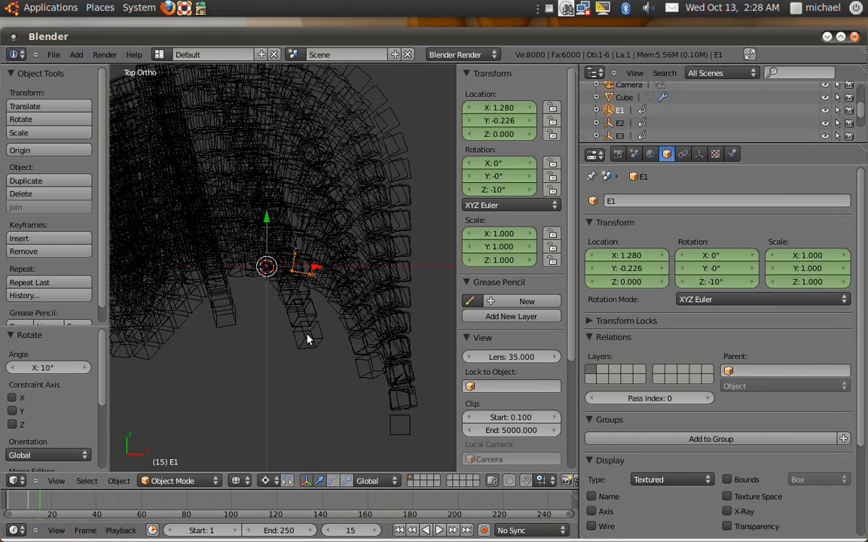
pyautogui.press('i')
pyautogui.click(307, 339)
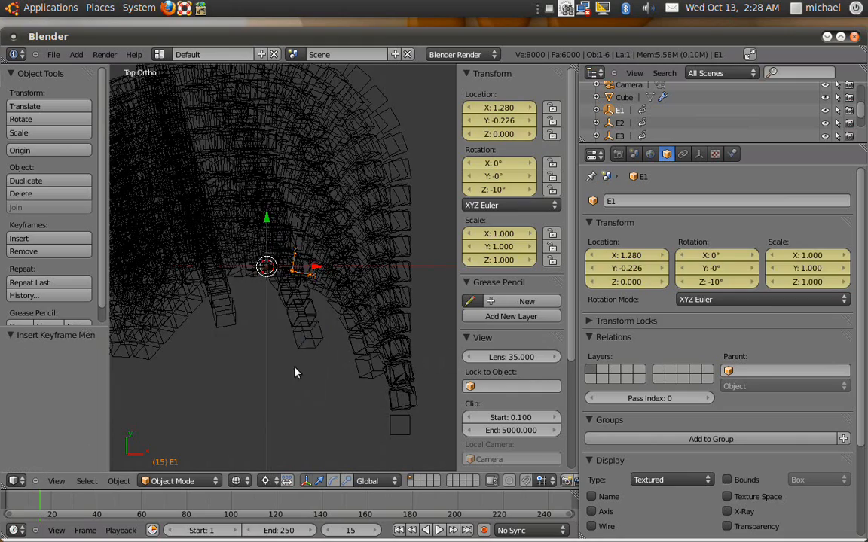
# Switch the viewport to solid shading, return to frame 1 and play the animation to preview the array's motion.
pyautogui.moveTo(296, 372)
pyautogui.mouseDown(button='middle')
pyautogui.moveTo(316, 339)
pyautogui.moveTo(316, 200)
pyautogui.moveTo(382, 160)
pyautogui.moveTo(311, 259)
pyautogui.moveTo(189, 362)
pyautogui.moveTo(171, 399)
pyautogui.moveTo(268, 322)
pyautogui.moveTo(203, 388)
pyautogui.mouseUp(button='middle')
pyautogui.press('z')
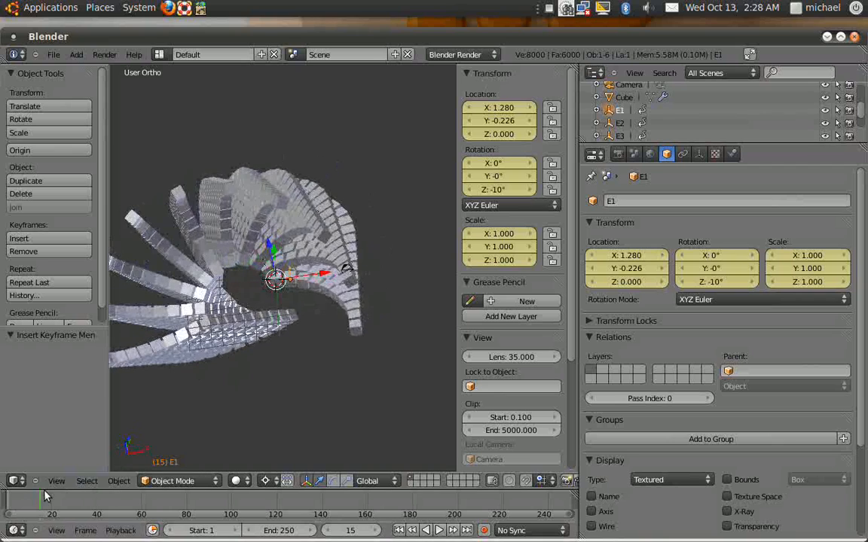
pyautogui.moveTo(33, 500); pyautogui.dragTo(10, 500)
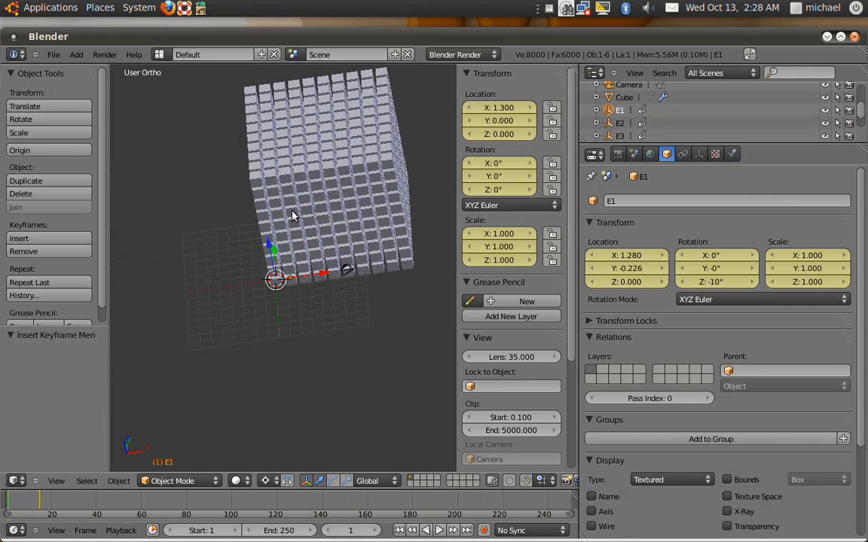
pyautogui.hotkey('alt', 'a')
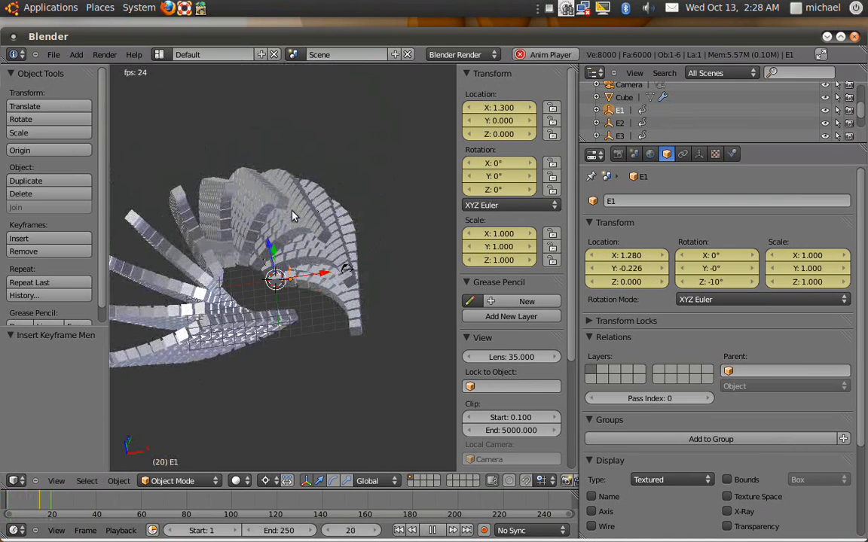
pyautogui.press('Escape')
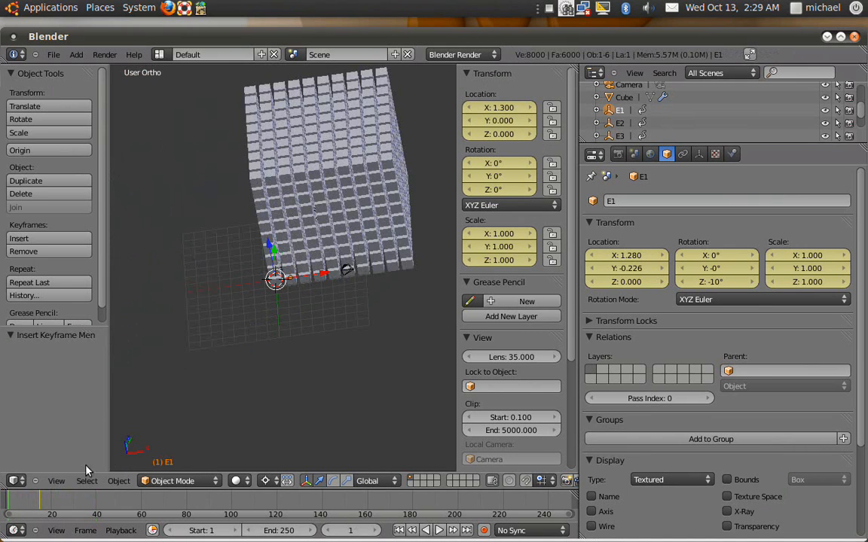
# Move to frame 20 on the timeline and select the empty E2 in wireframe display.
pyautogui.click(43, 506)
pyautogui.scroll(6, 249, 328)
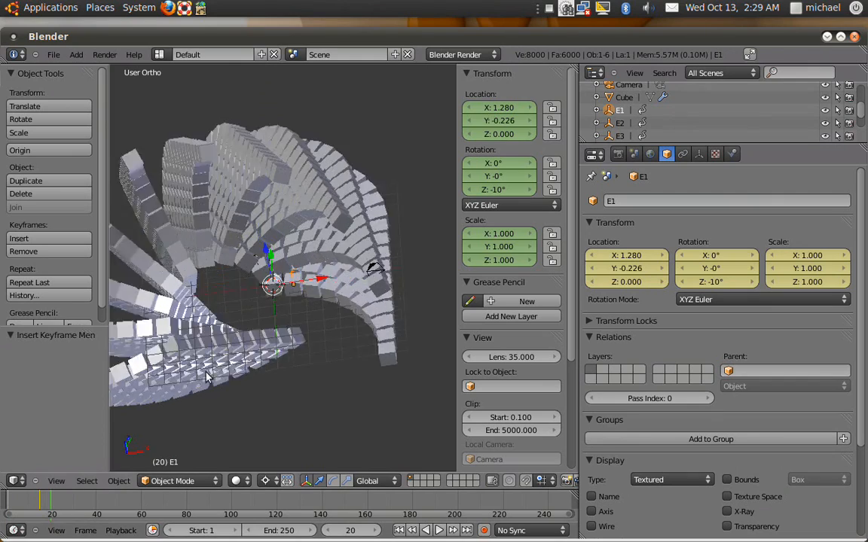
pyautogui.press('z')
pyautogui.scroll(4, 283, 305)
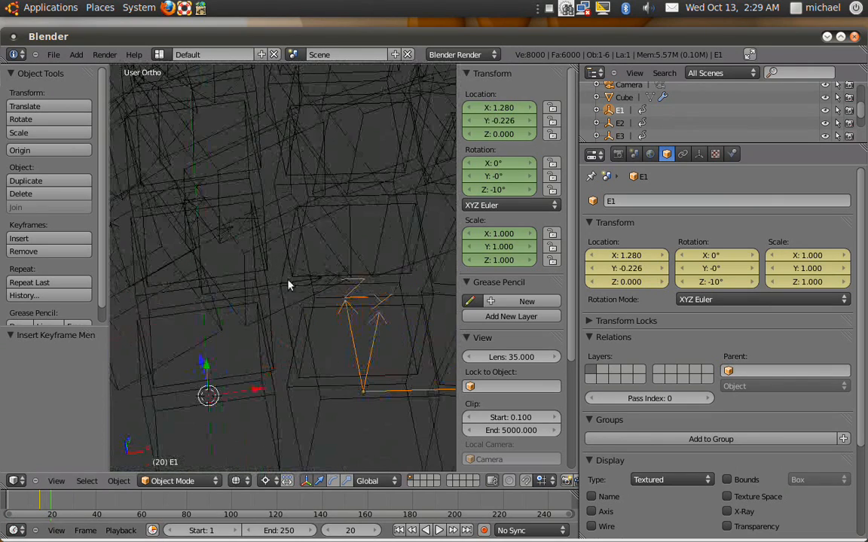
pyautogui.click(620, 123)
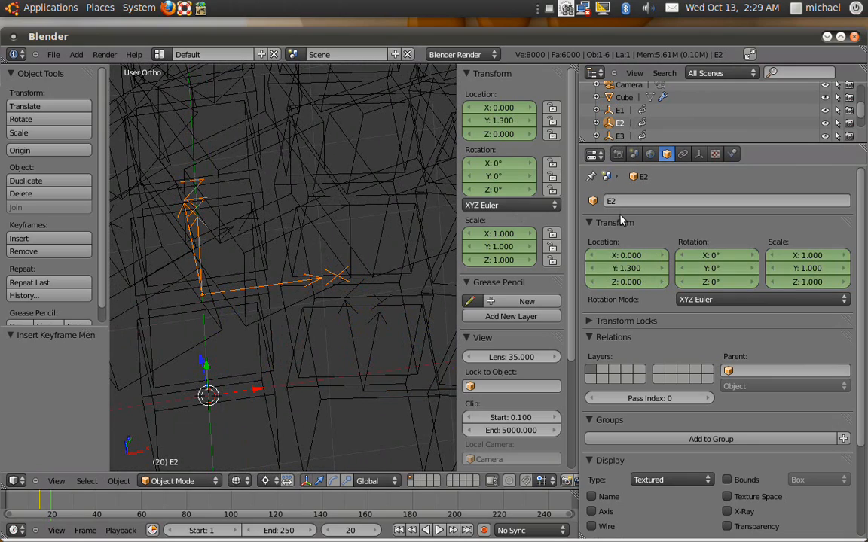
# Select the empty E3 and rename it 3rd.
pyautogui.scroll(-4, 305, 312)
pyautogui.scroll(3, 294, 258)
pyautogui.moveTo(295, 259); pyautogui.dragTo(255, 225, button='middle')
pyautogui.rightClick(242, 248)
pyautogui.rightClick(224, 242)
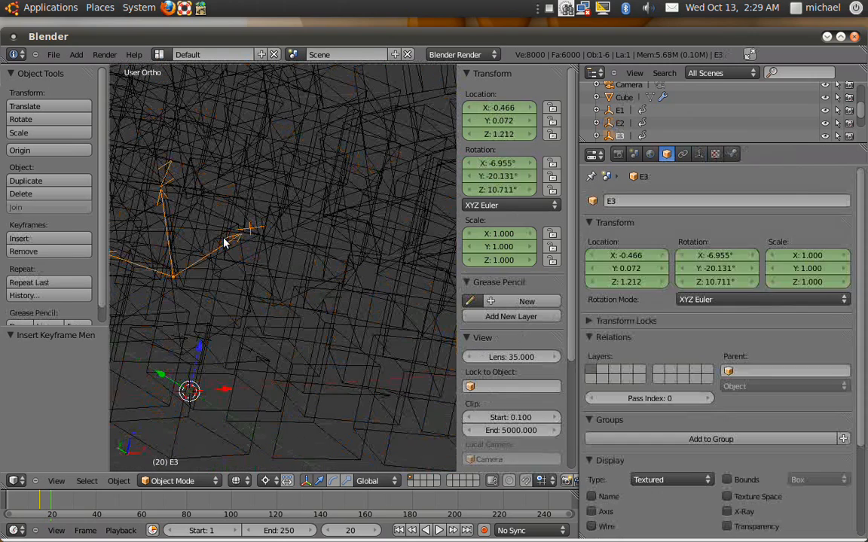
pyautogui.click(632, 201)
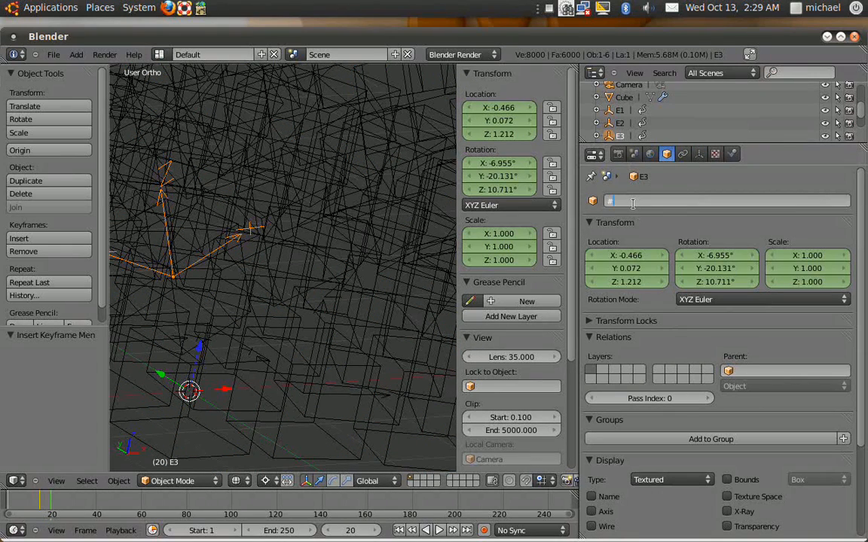
pyautogui.press('Return')
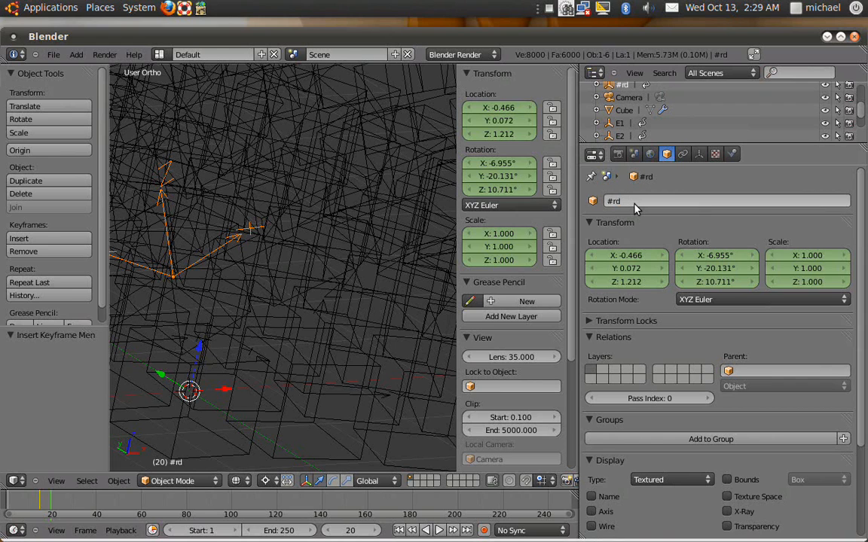
pyautogui.click(633, 201)
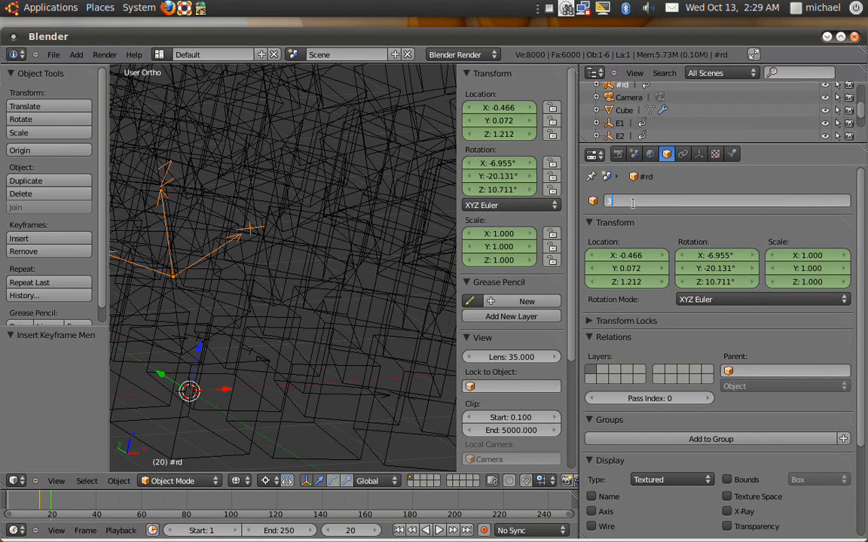
pyautogui.write('3rd')
pyautogui.press('Return')
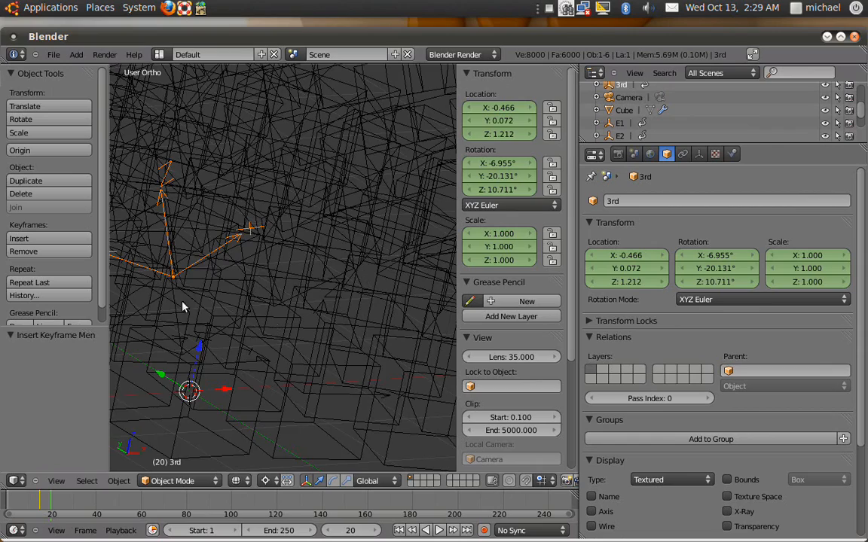
# Select the empty E2 and rotate it 15° around the 3D cursor in an oblique view.
pyautogui.moveTo(180, 300); pyautogui.dragTo(422, 219, button='middle')
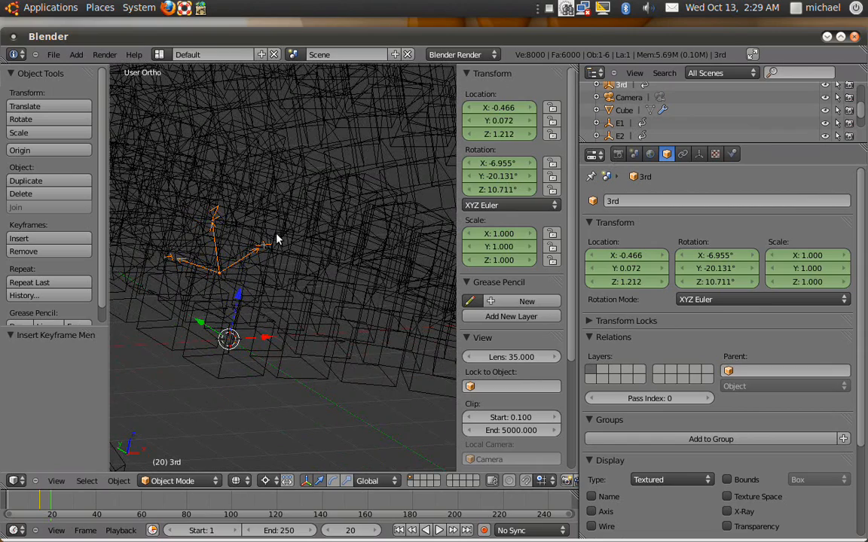
pyautogui.moveTo(277, 240); pyautogui.dragTo(425, 241, button='middle')
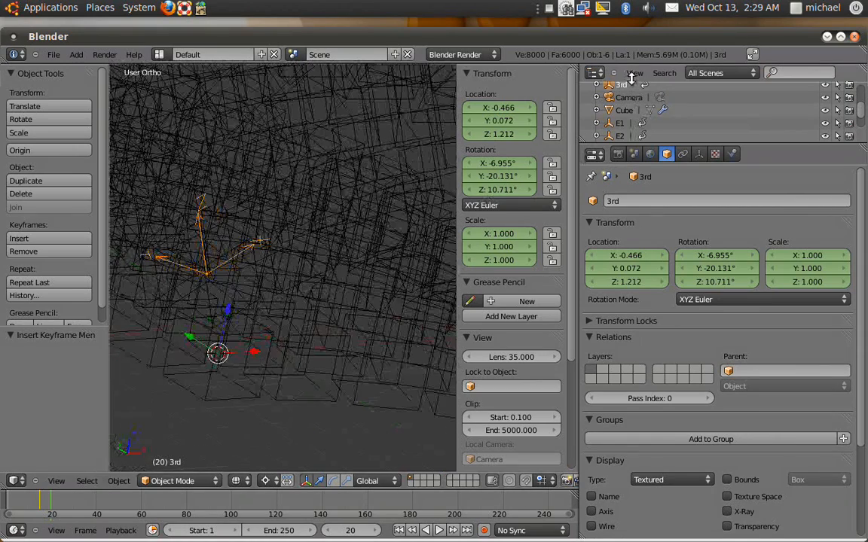
pyautogui.moveTo(178, 316); pyautogui.dragTo(256, 325, button='middle')
pyautogui.rightClick(319, 299)
pyautogui.moveTo(319, 299); pyautogui.dragTo(297, 290, button='middle')
pyautogui.rightClick(296, 287)
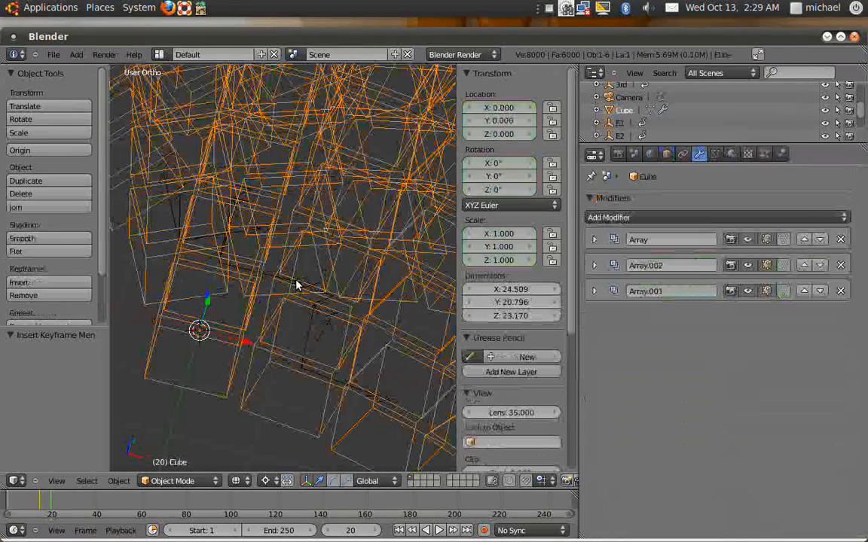
pyautogui.rightClick(298, 286)
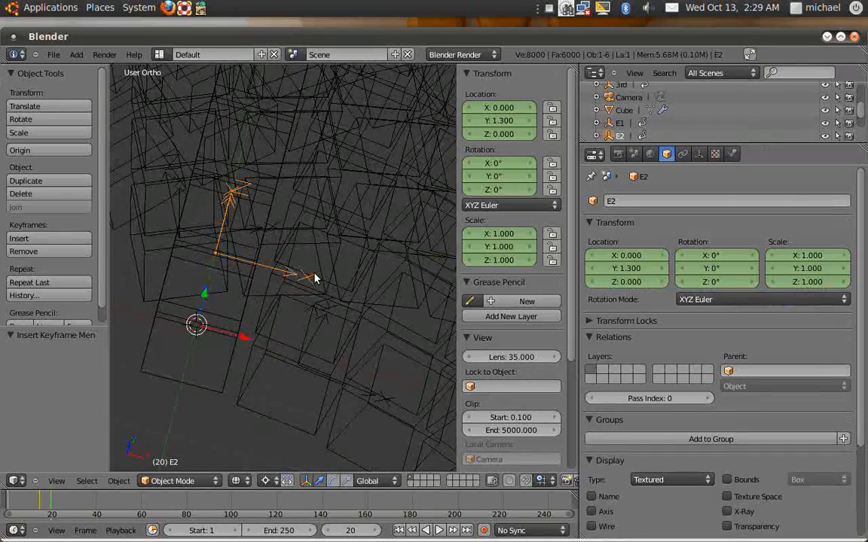
pyautogui.moveTo(315, 279); pyautogui.dragTo(305, 213, button='middle')
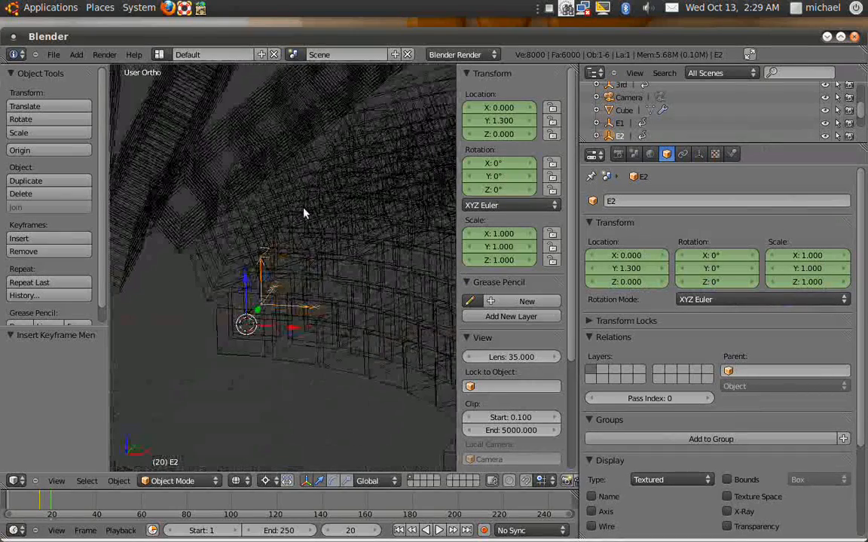
pyautogui.press('r')
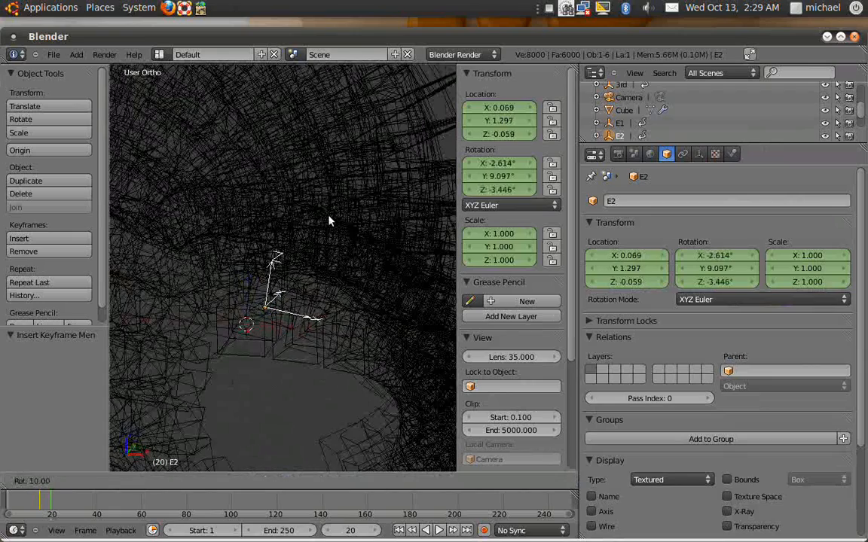
pyautogui.click(326, 233)
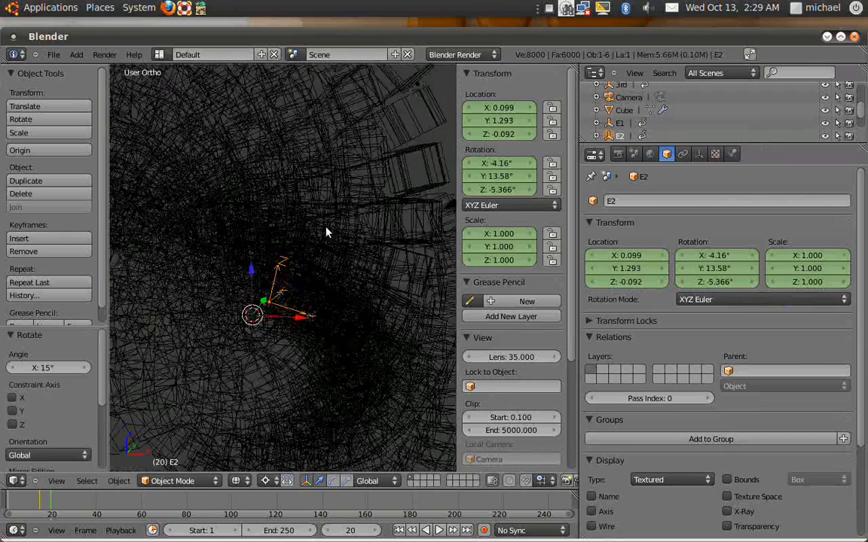
# Move the empty E2 by 3 units along the Y axis in the top view.
pyautogui.scroll(-5, 326, 233)
pyautogui.moveTo(323, 237); pyautogui.dragTo(291, 322, button='middle')
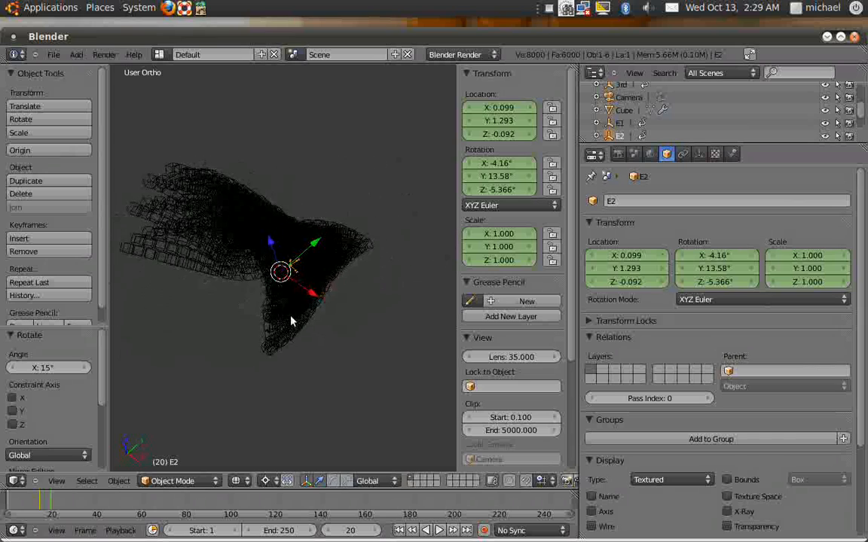
pyautogui.press('KP_7')
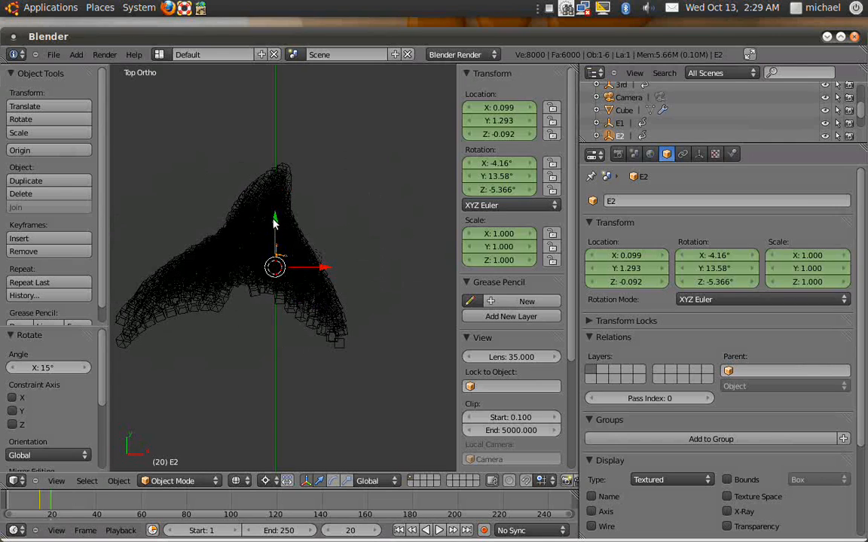
pyautogui.press('g')
pyautogui.press('y')
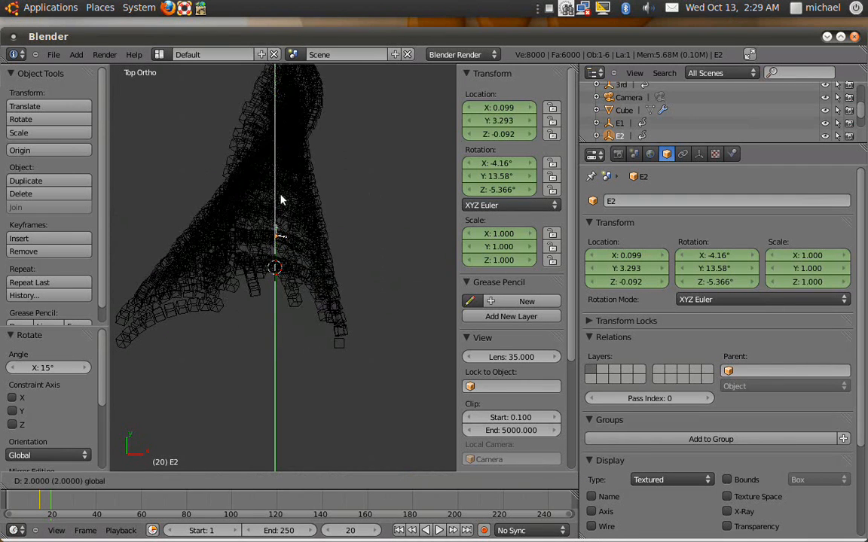
pyautogui.click(283, 196)
pyautogui.moveTo(283, 196)
pyautogui.mouseDown(button='middle')
pyautogui.moveTo(349, 186)
pyautogui.moveTo(386, 165)
pyautogui.moveTo(329, 230)
pyautogui.moveTo(278, 200)
pyautogui.mouseUp(button='middle')
# Insert a LocRotScale keyframe for the moved and rotated empty E2 at frame 20.
pyautogui.scroll(4, 278, 201)
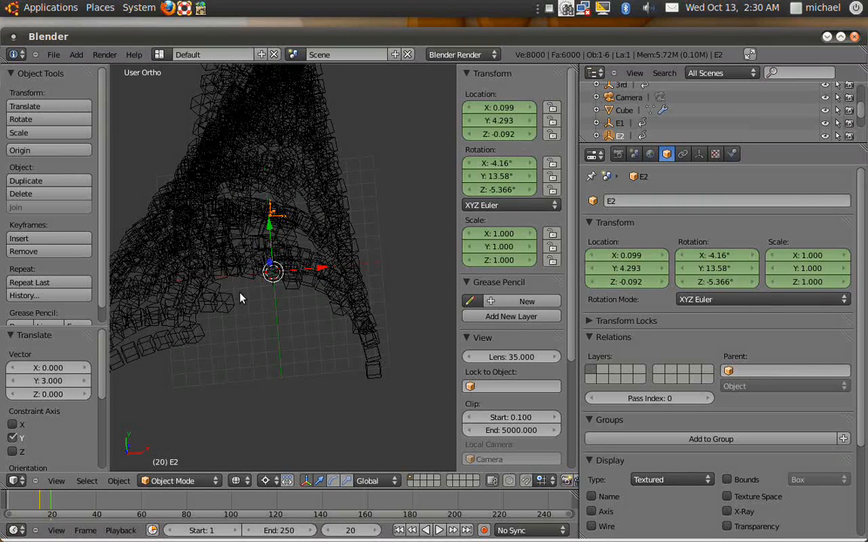
pyautogui.press('i')
pyautogui.click(237, 299)
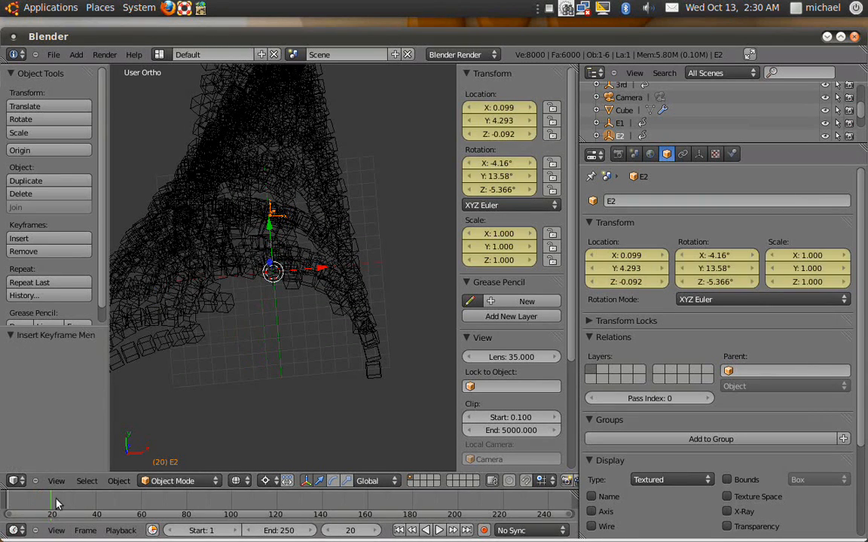
# Return to the start of the timeline and play the animation in wireframe display, then stop it.
pyautogui.moveTo(59, 509); pyautogui.dragTo(9, 503)
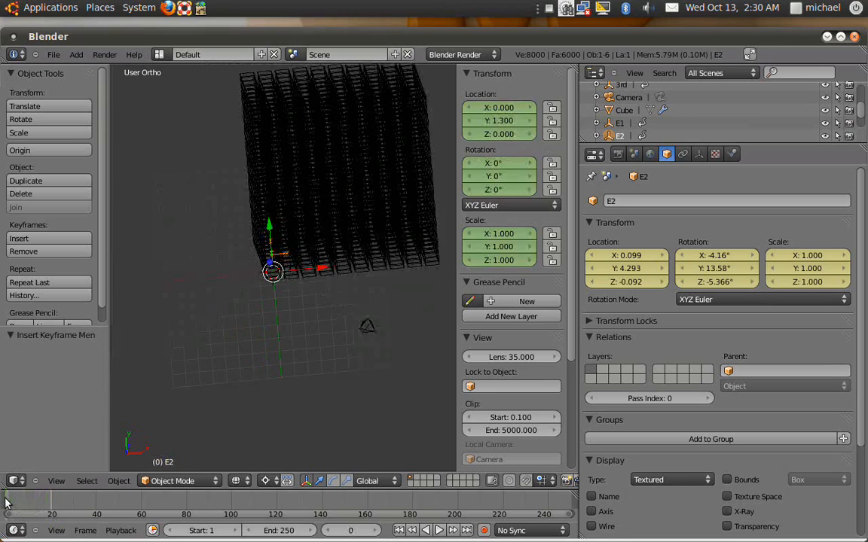
pyautogui.scroll(-2, 178, 321)
pyautogui.hotkey('alt', 'a')
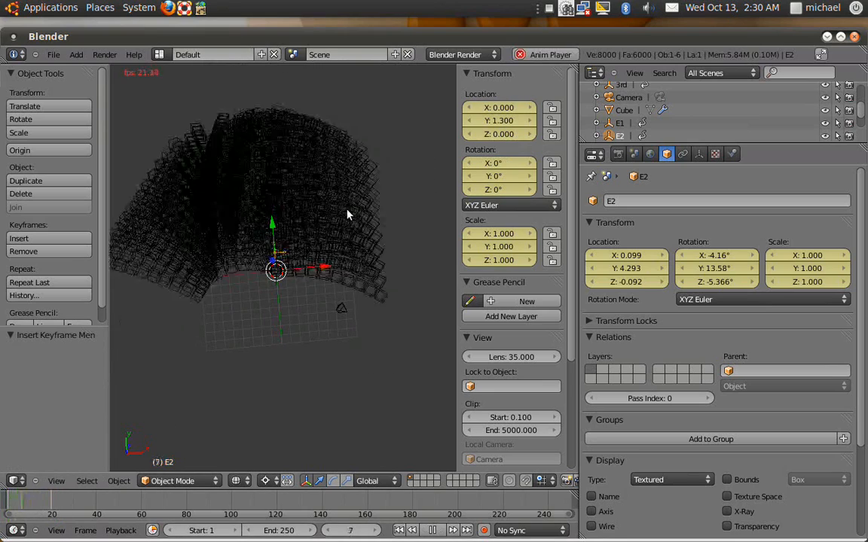
pyautogui.press('Escape')
# Switch the viewport to solid shading and replay the animation from frame 1, viewing the cube array from another angle.
pyautogui.scroll(-2, 302, 296)
pyautogui.moveTo(303, 296); pyautogui.dragTo(271, 309, button='middle')
pyautogui.scroll(3, 271, 309)
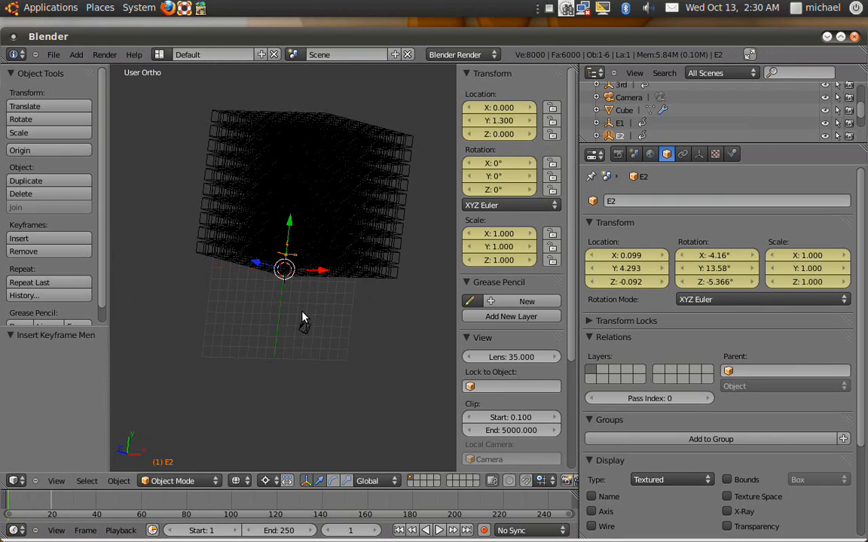
pyautogui.press('z')
pyautogui.moveTo(333, 281)
pyautogui.mouseDown(button='middle')
pyautogui.moveTo(368, 213)
pyautogui.moveTo(361, 207)
pyautogui.moveTo(296, 284)
pyautogui.moveTo(258, 372)
pyautogui.moveTo(245, 369)
pyautogui.mouseUp(button='middle')
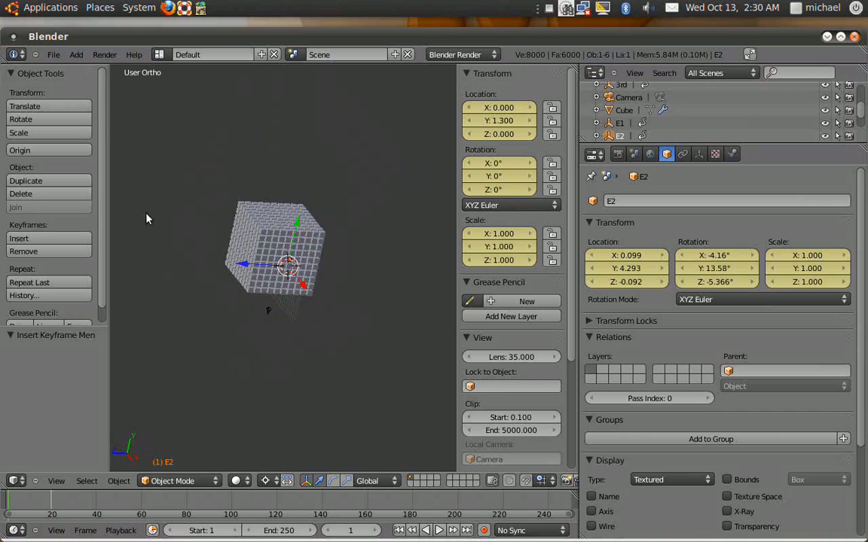
pyautogui.moveTo(148, 219); pyautogui.dragTo(245, 231, button='middle')
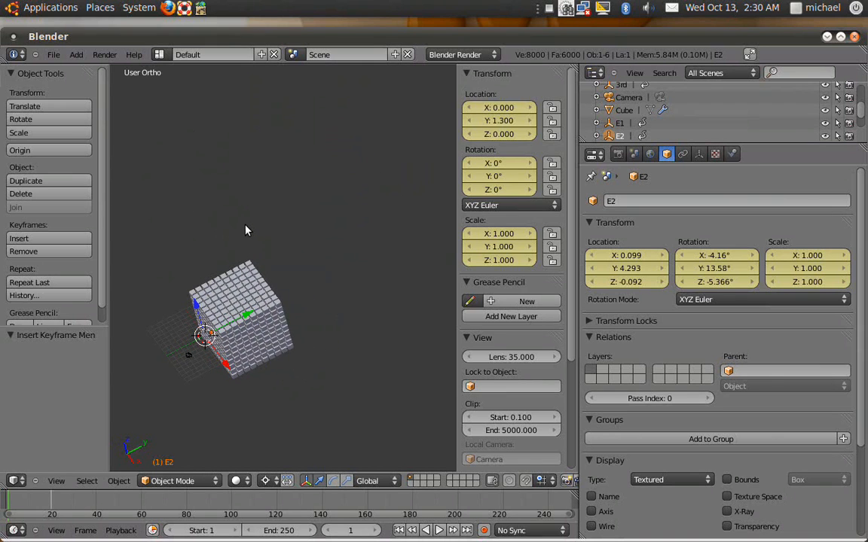
pyautogui.hotkey('alt', 'a')
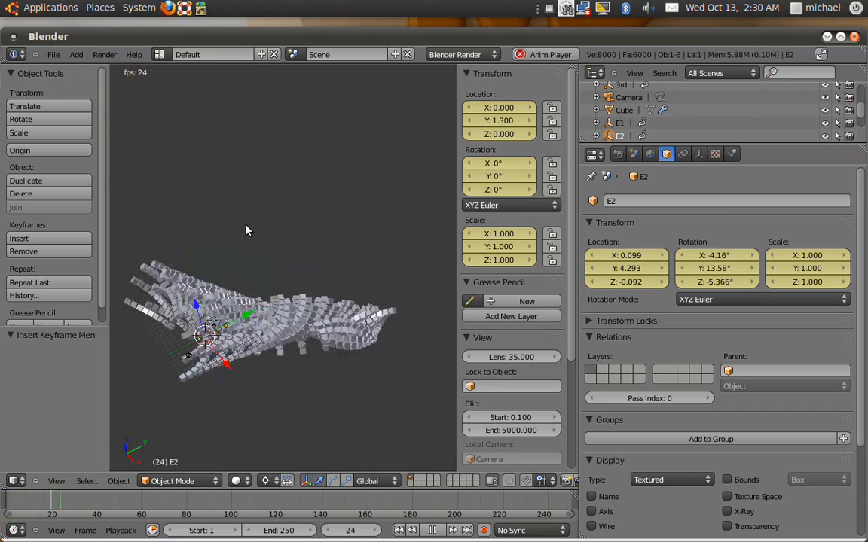
pyautogui.press('Escape')
pyautogui.moveTo(245, 243); pyautogui.dragTo(329, 275, button='middle')
pyautogui.scroll(6, 329, 354)
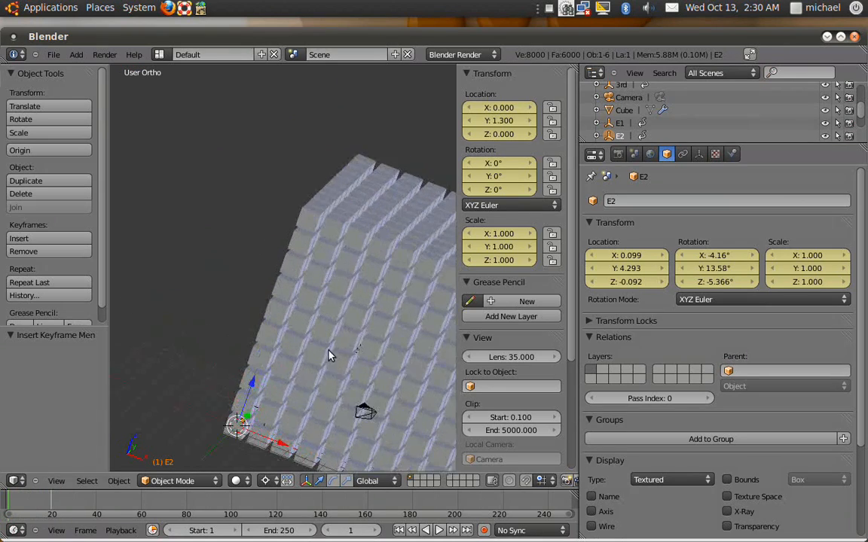
pyautogui.moveTo(330, 355); pyautogui.dragTo(250, 363, button='middle')
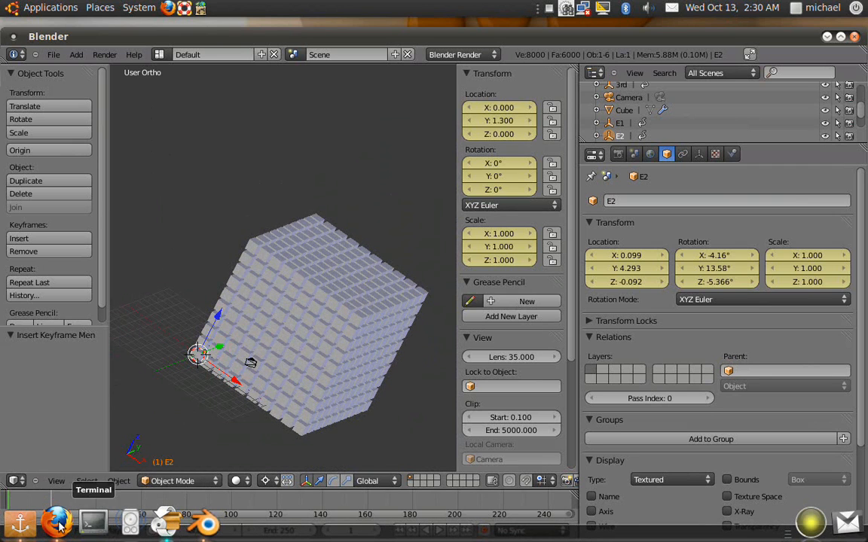
# Play the reference video Array.avi from the Videos folder, then close the movie player and the file browser.
pyautogui.click(167, 526)
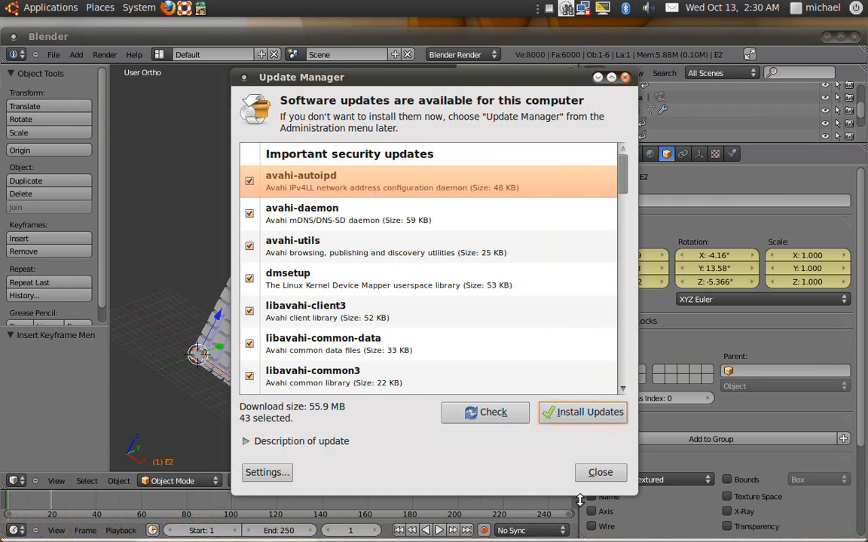
pyautogui.click(610, 473)
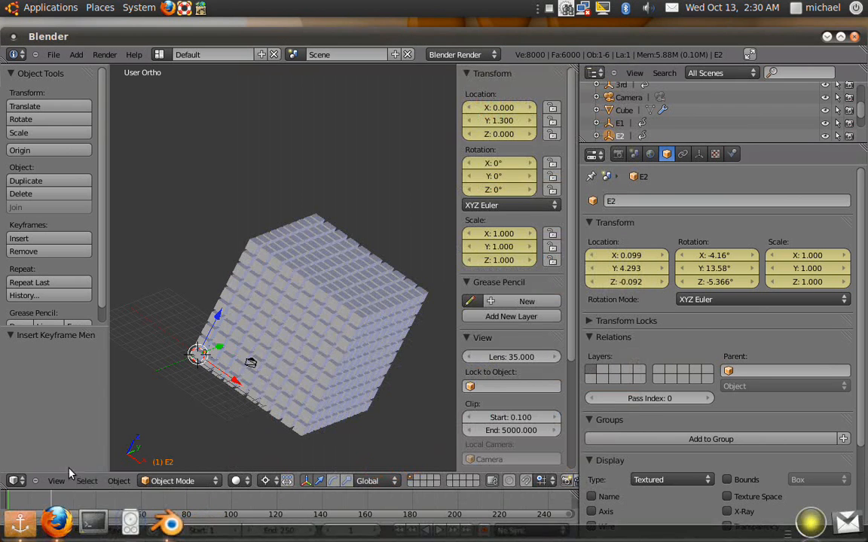
pyautogui.click(99, 8)
pyautogui.click(132, 129)
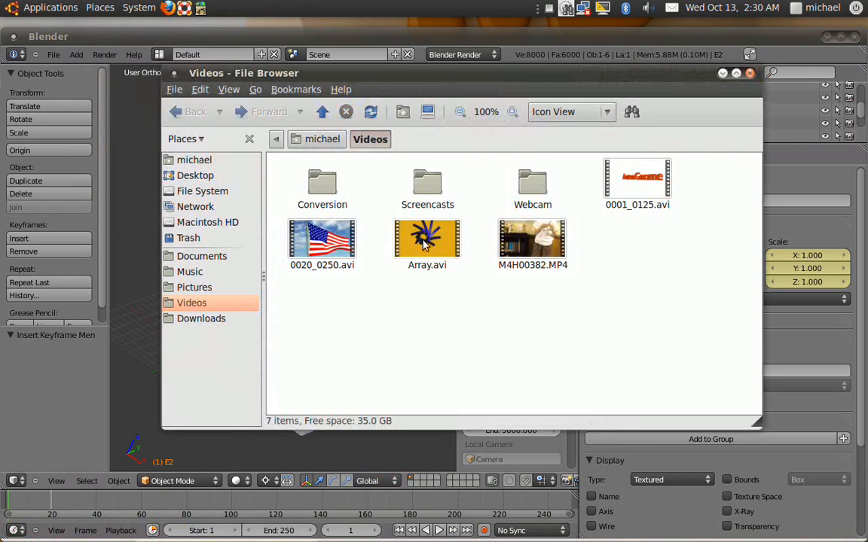
pyautogui.click(429, 240)
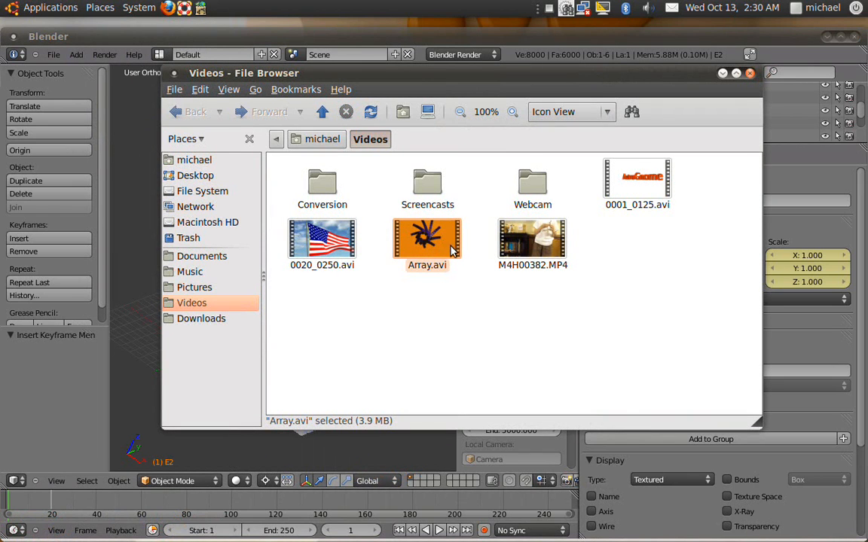
pyautogui.doubleClick(431, 242)
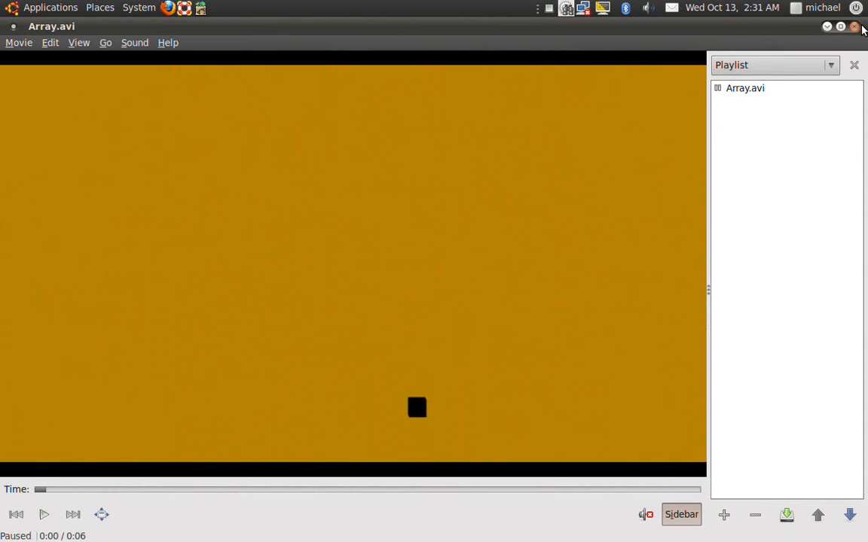
pyautogui.click(854, 26)
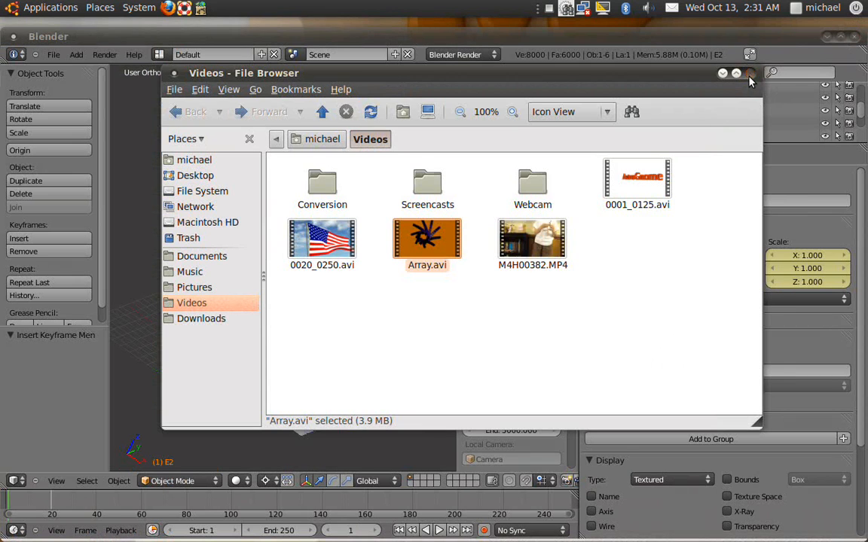
pyautogui.click(750, 73)
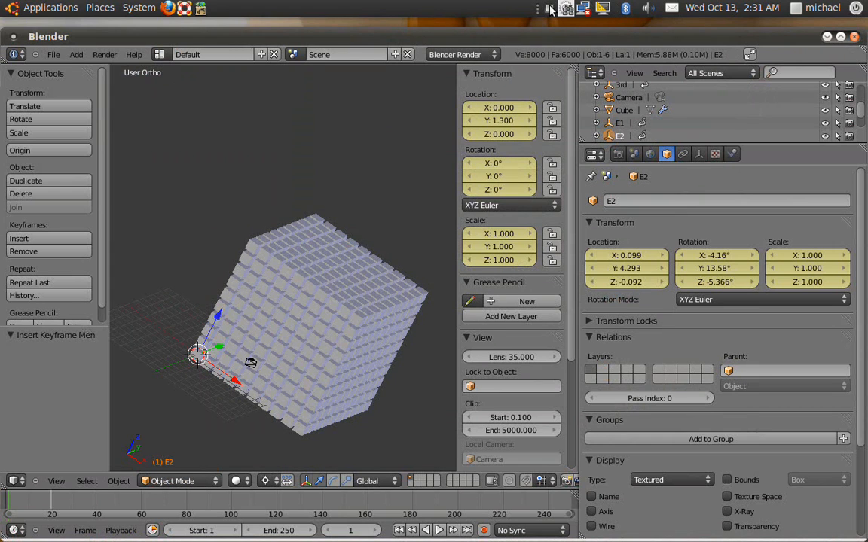